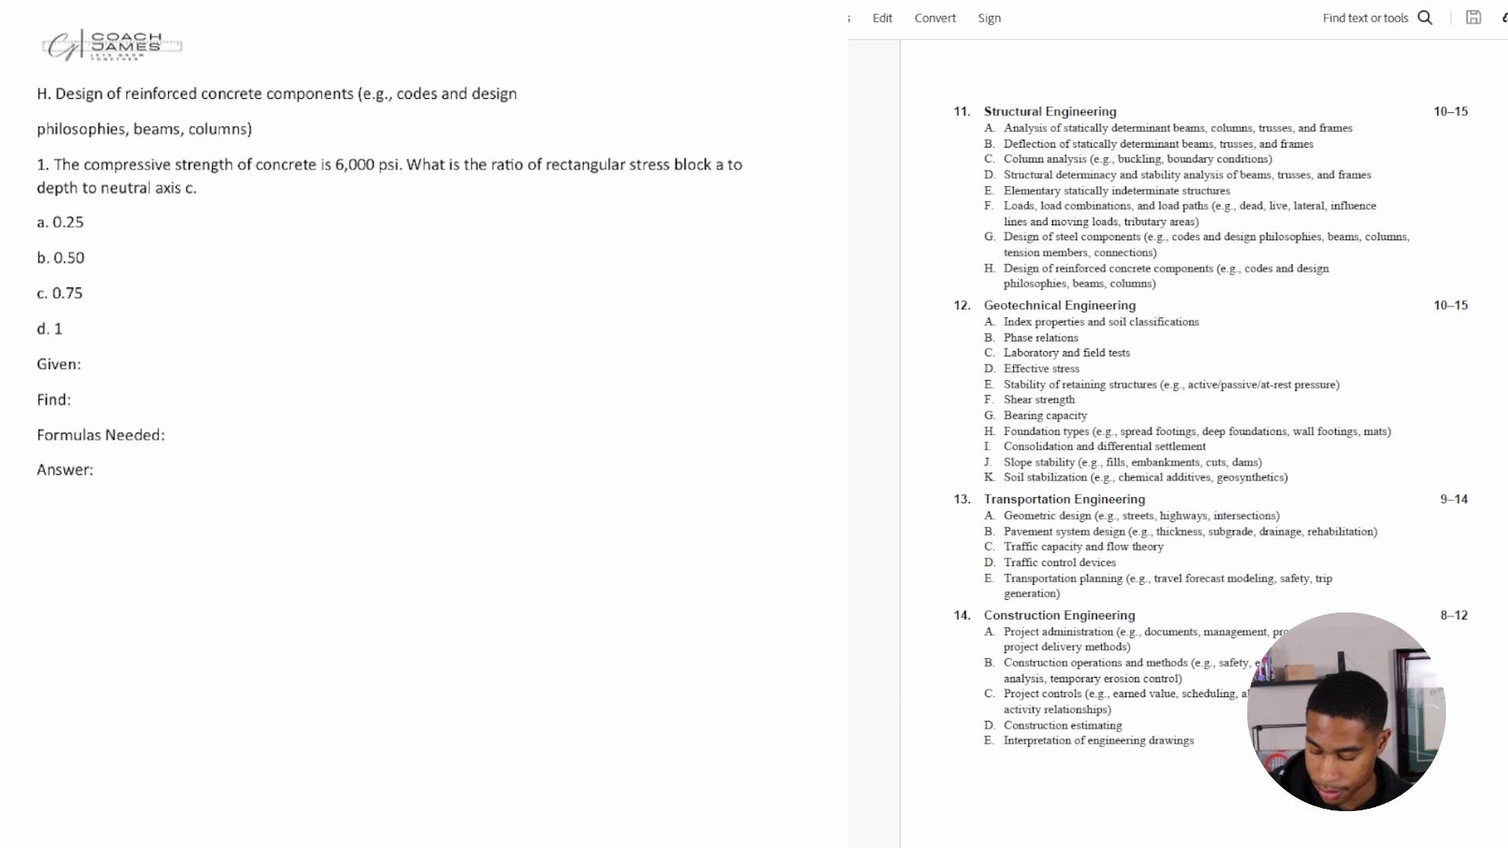
Handwrite 'compressive strength' on the Given line and 'ratio of stress block a to neutral axis' on the Find line.
{"action": "mouse_move", "coordinate": [102, 361]}
{"action": "left_mouse_down"}
{"action": "mouse_move", "coordinate": [134, 378]}
{"action": "mouse_move", "coordinate": [155, 363]}
{"action": "mouse_move", "coordinate": [283, 371]}
{"action": "left_mouse_up"}
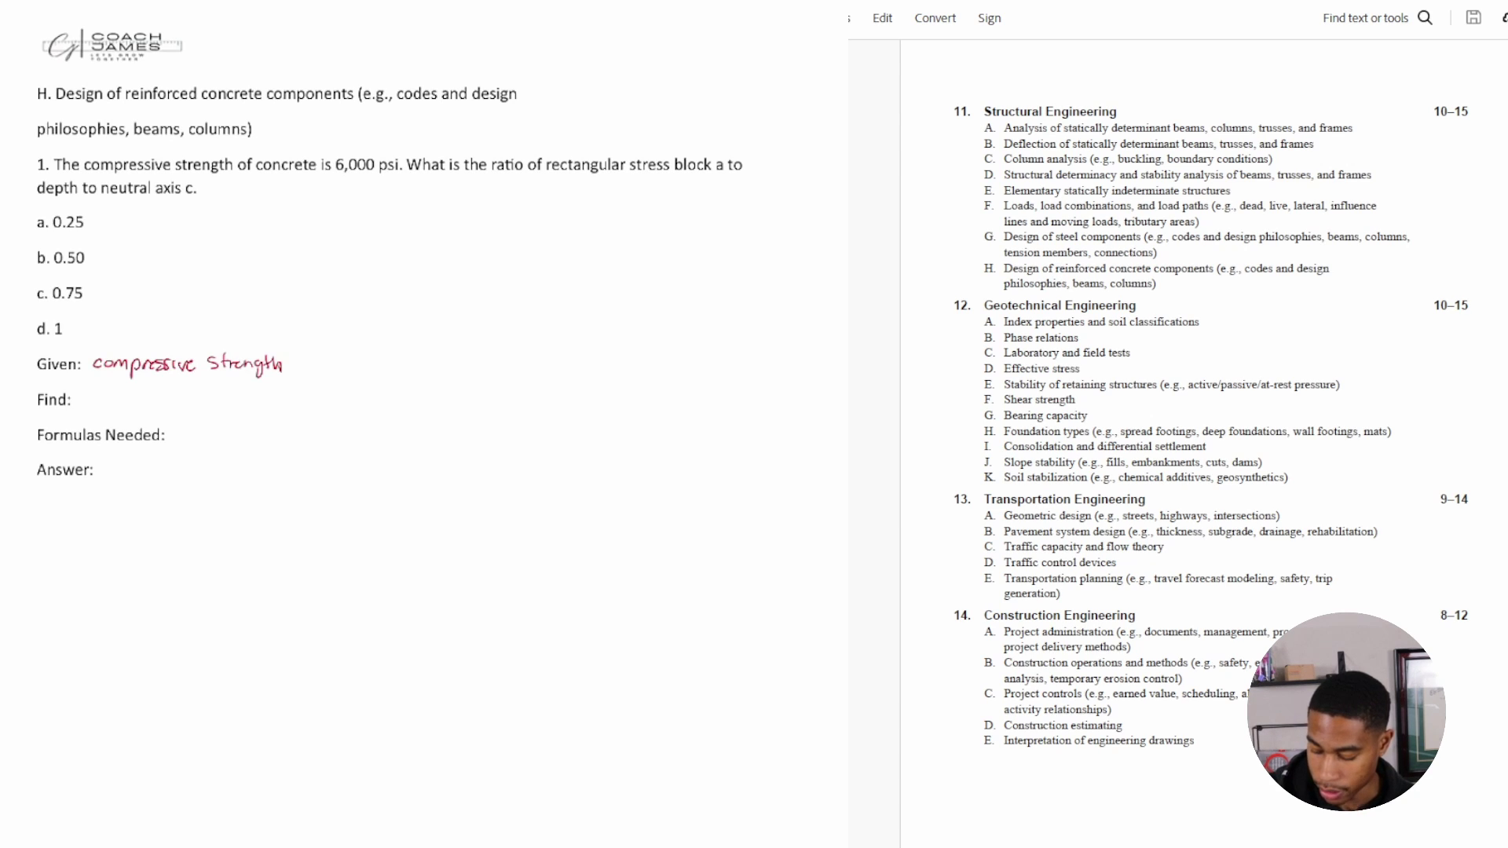
{"action": "left_click_drag", "start_coordinate": [115, 392], "coordinate": [117, 408]}
{"action": "left_click_drag", "start_coordinate": [111, 400], "coordinate": [119, 399]}
{"action": "left_click_drag", "start_coordinate": [120, 402], "coordinate": [125, 399]}
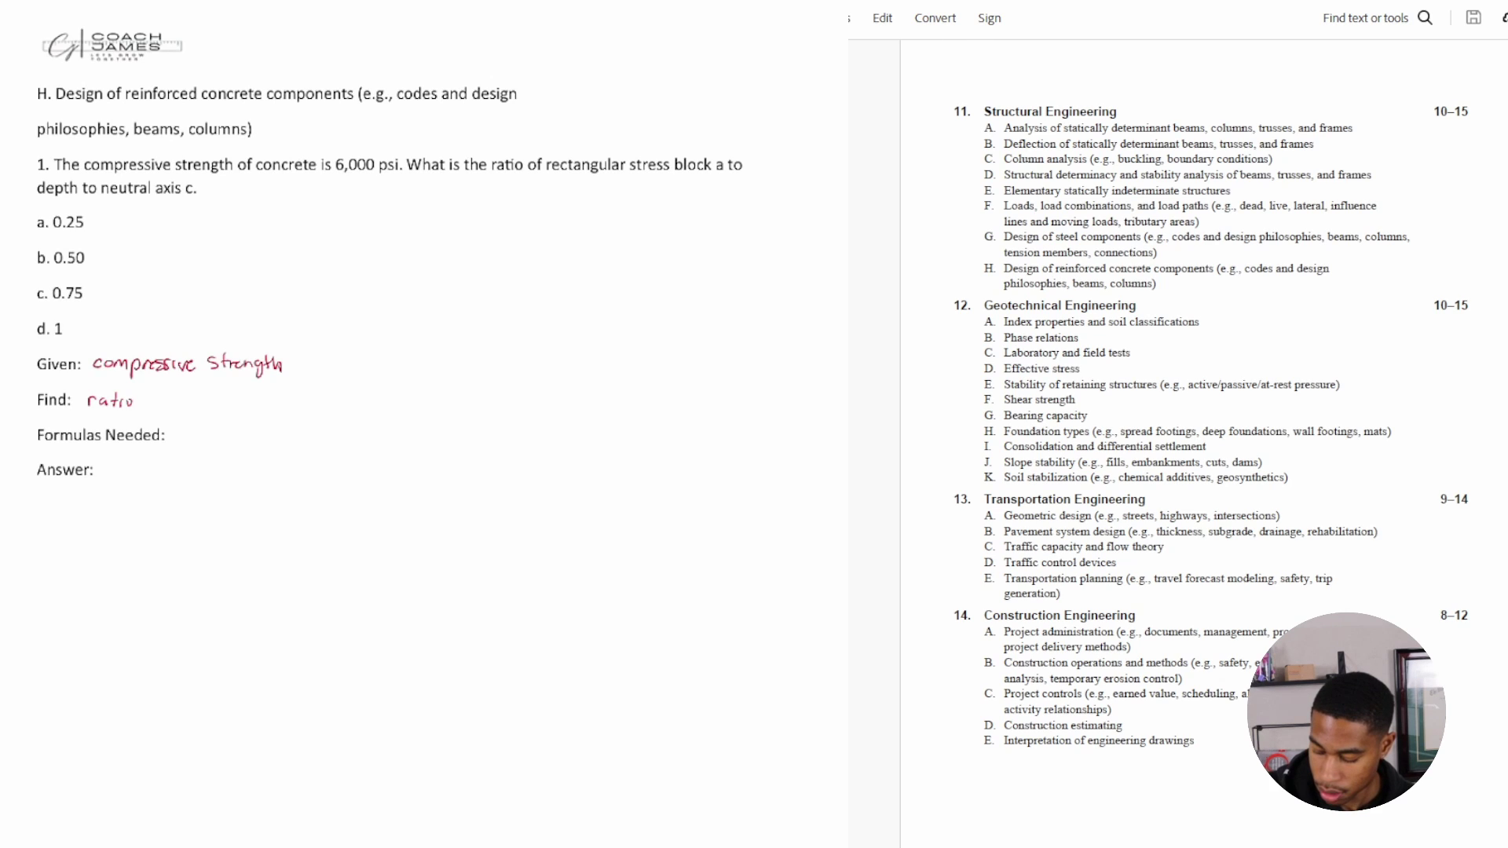
{"action": "left_click_drag", "start_coordinate": [155, 400], "coordinate": [155, 402]}
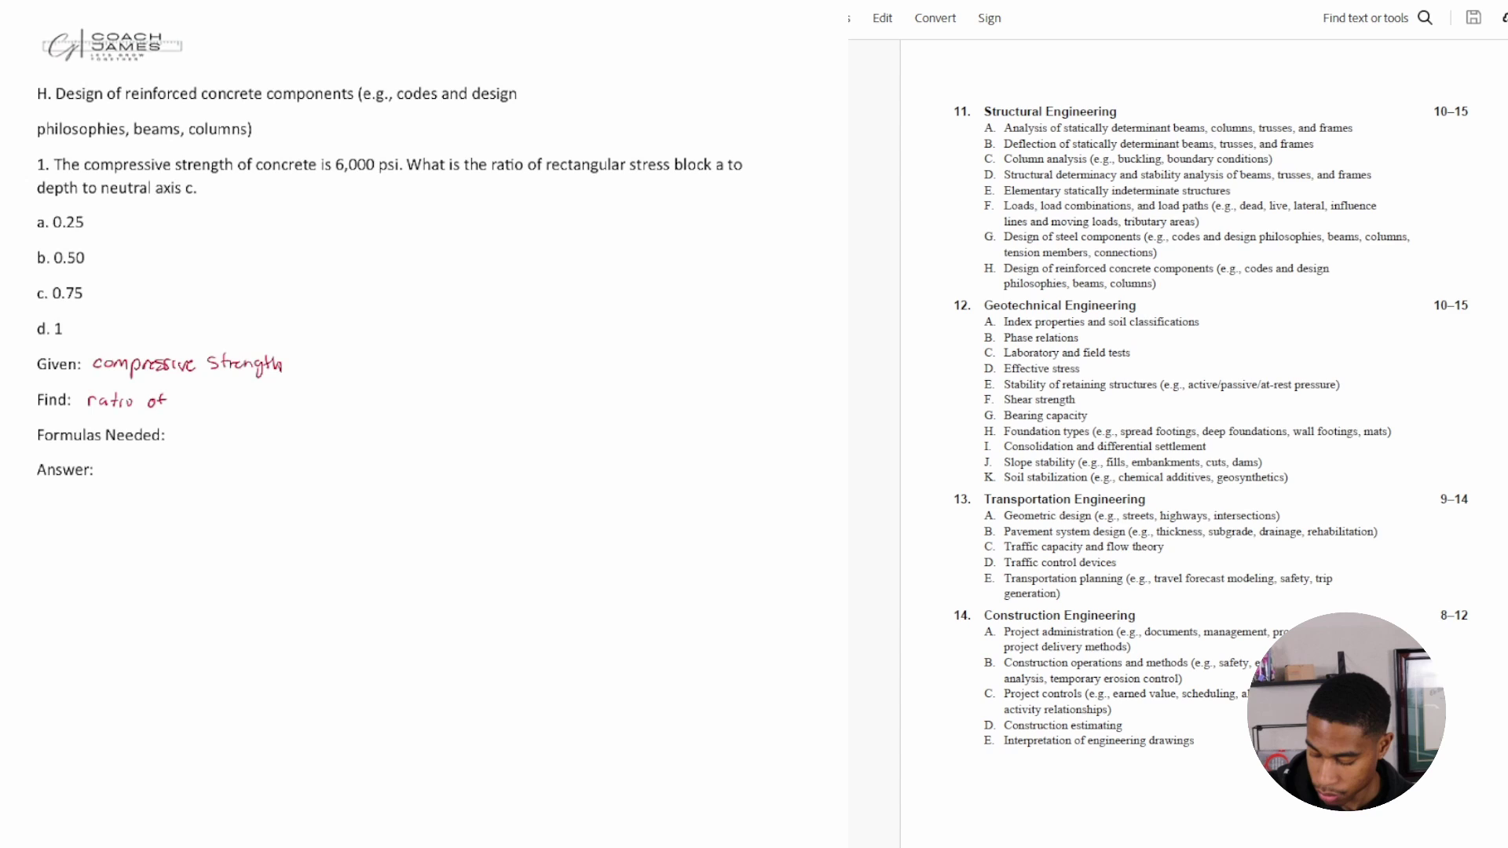
{"action": "mouse_move", "coordinate": [192, 392]}
{"action": "left_mouse_down"}
{"action": "mouse_move", "coordinate": [198, 407]}
{"action": "mouse_move", "coordinate": [324, 404]}
{"action": "left_mouse_up"}
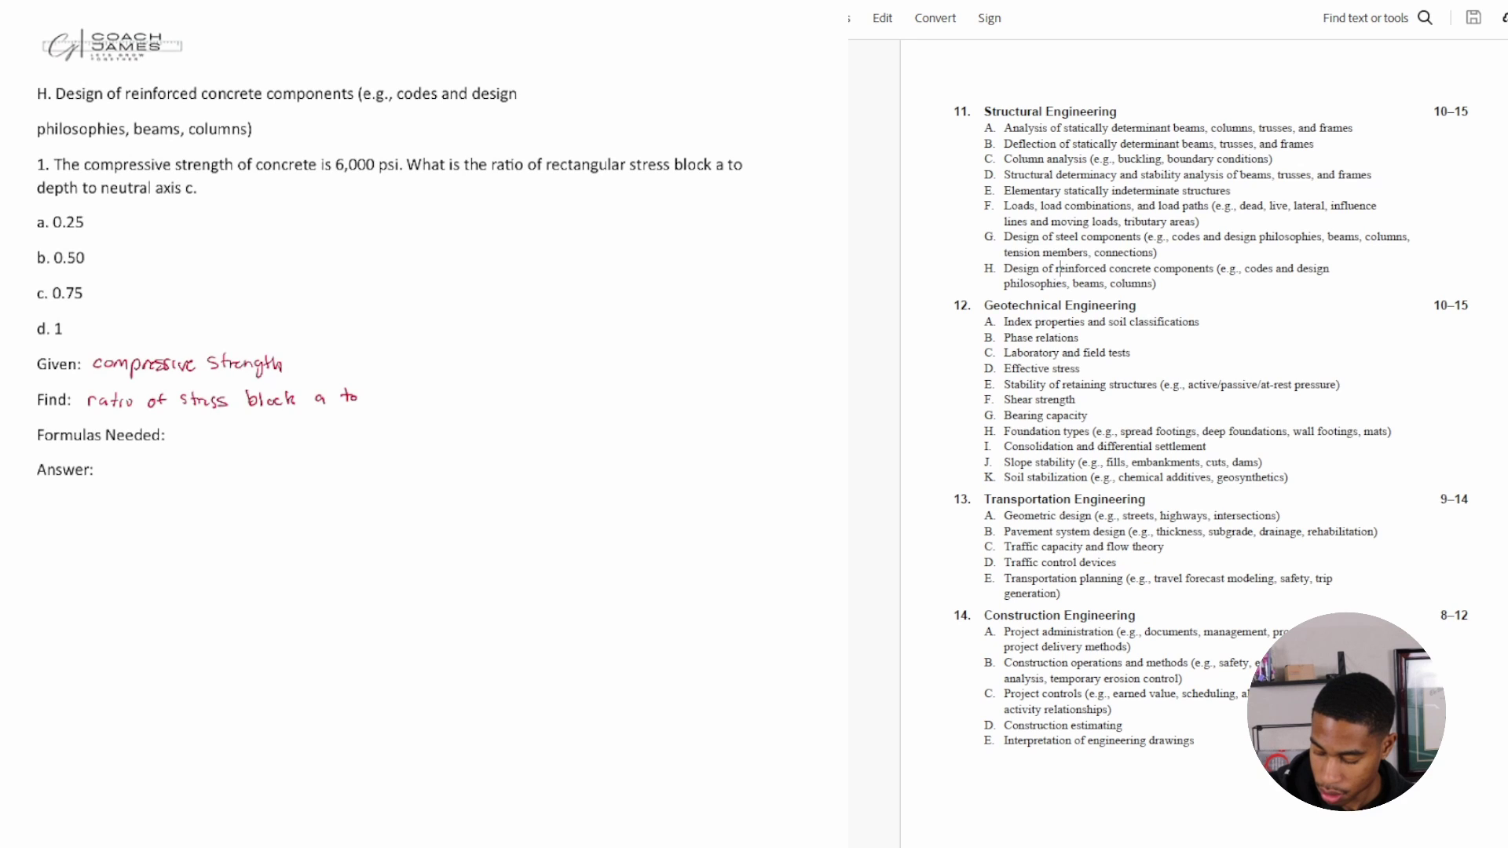
{"action": "left_click_drag", "start_coordinate": [380, 397], "coordinate": [501, 399]}
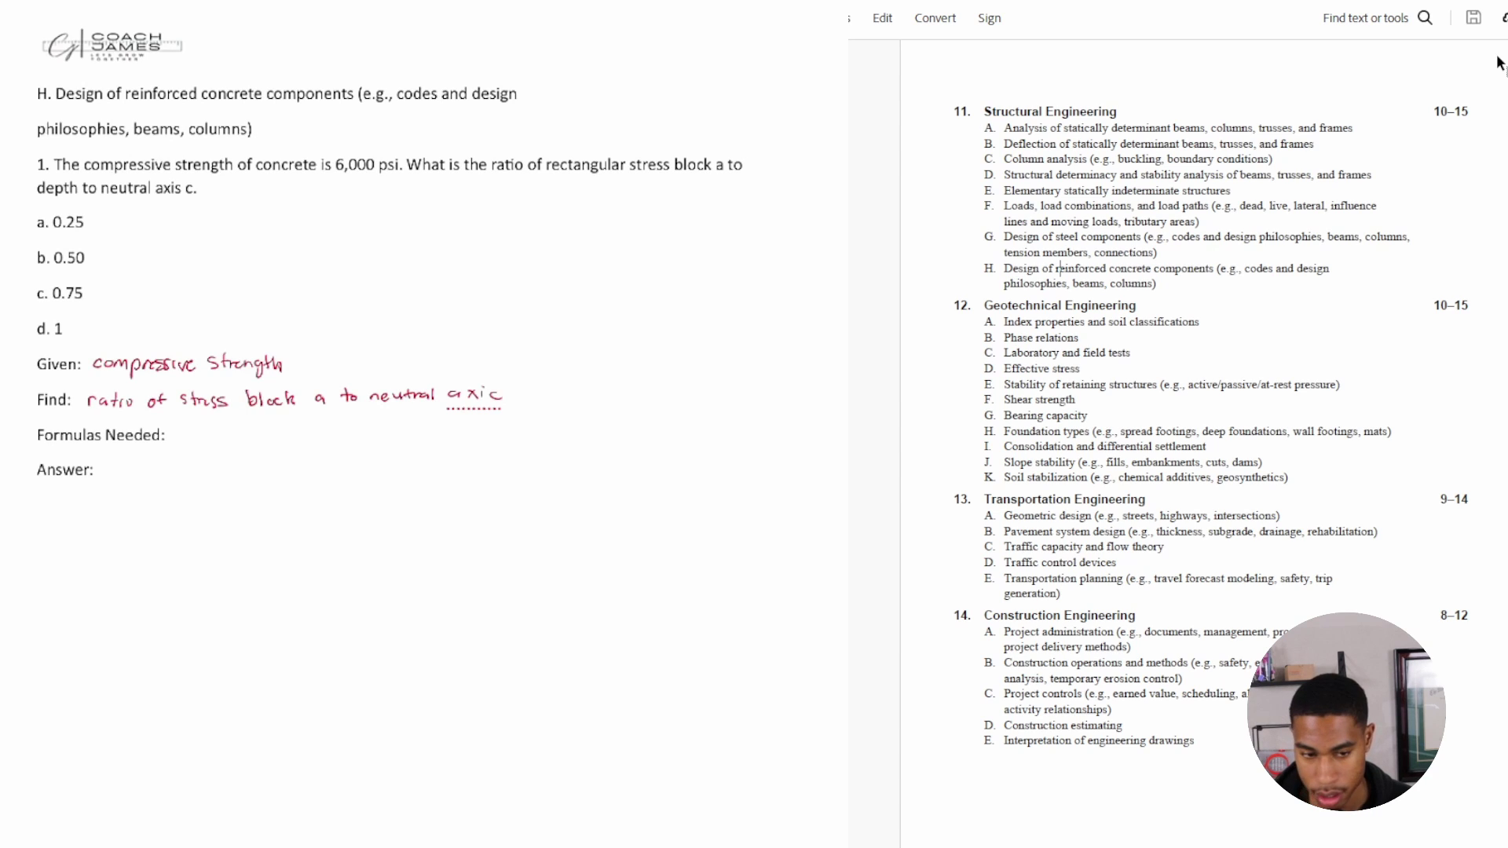
Search the handbook for 'rectangular stress block' to reach the ACI 318-14 definitions and β1 table.
{"action": "left_click", "coordinate": [1418, 29]}
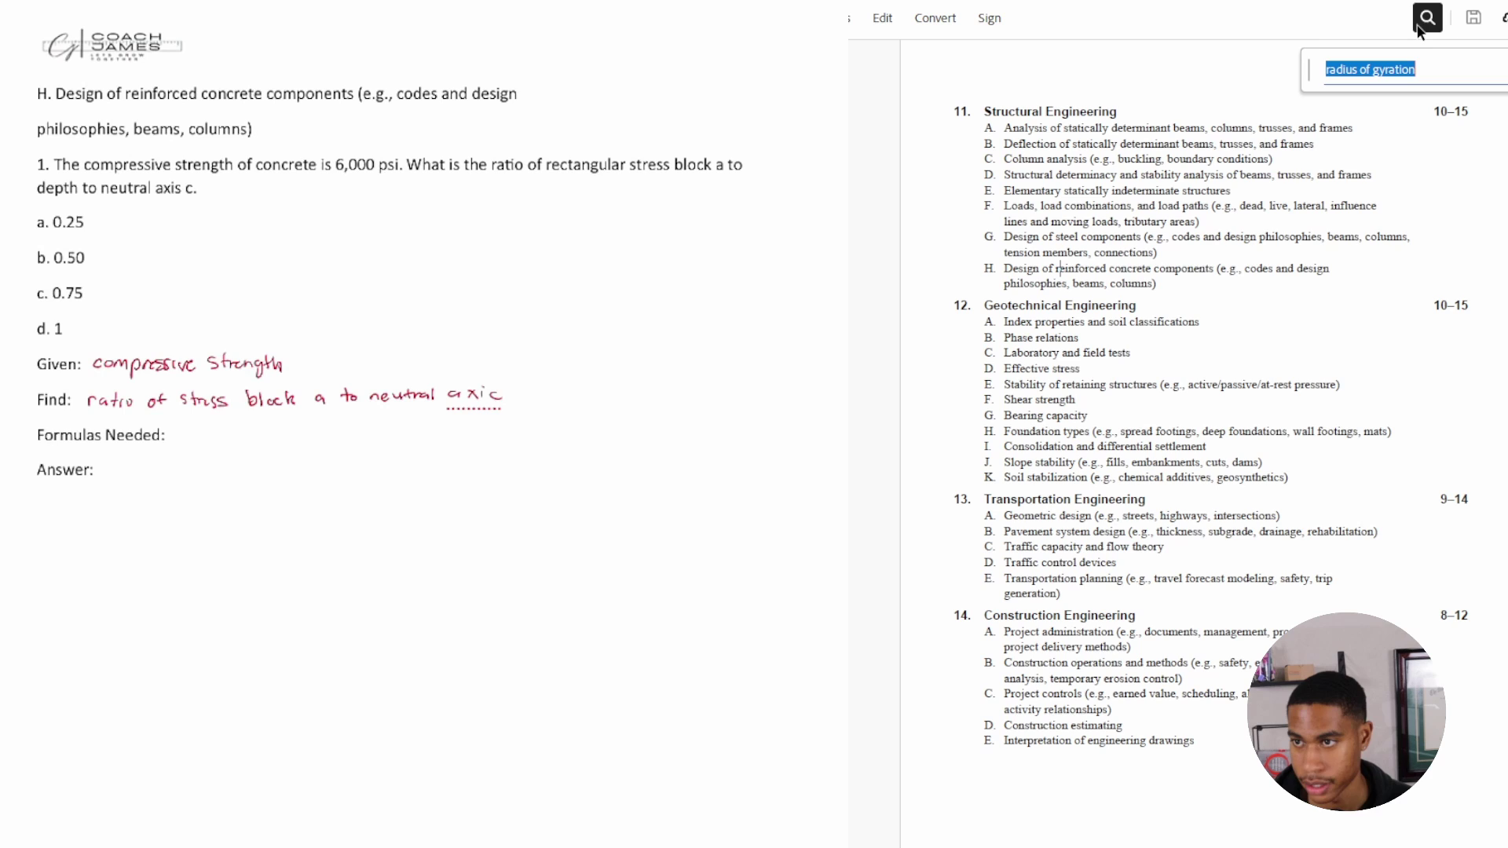
{"action": "type", "text": "re"}
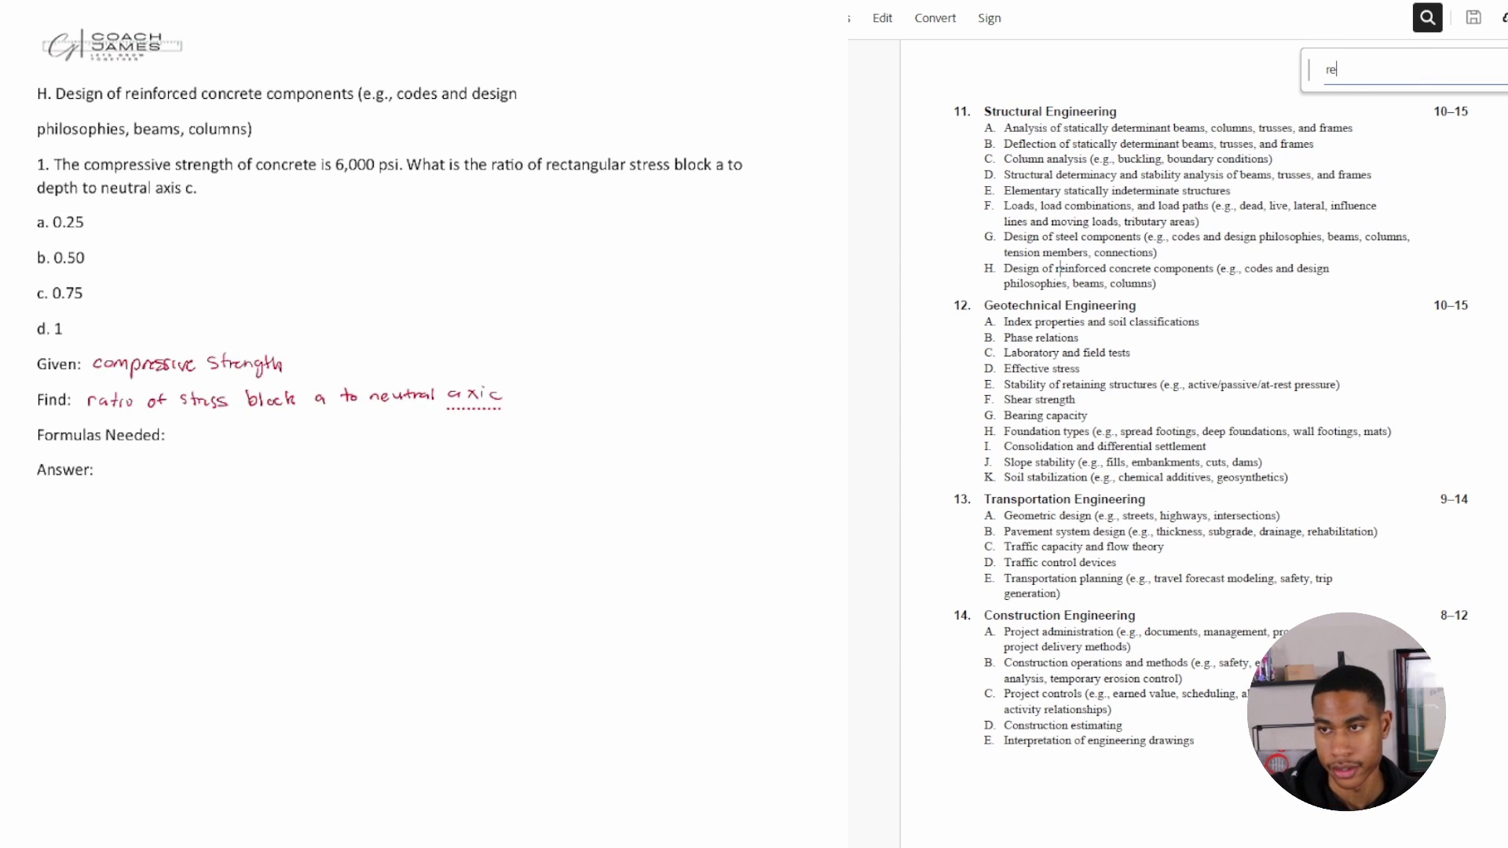
{"action": "type", "text": "ctangu"}
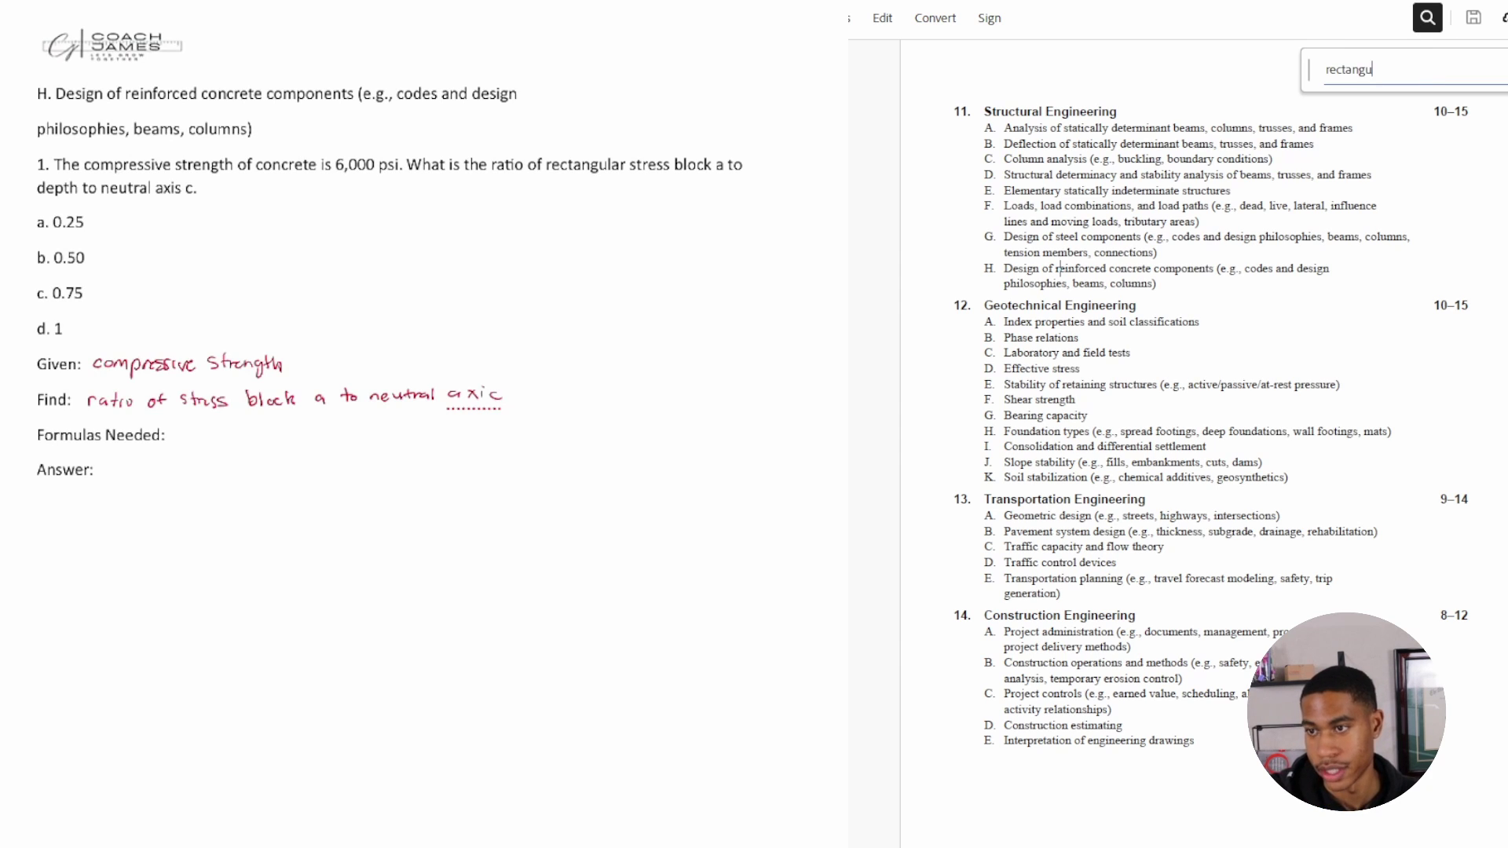
{"action": "type", "text": "lar stre"}
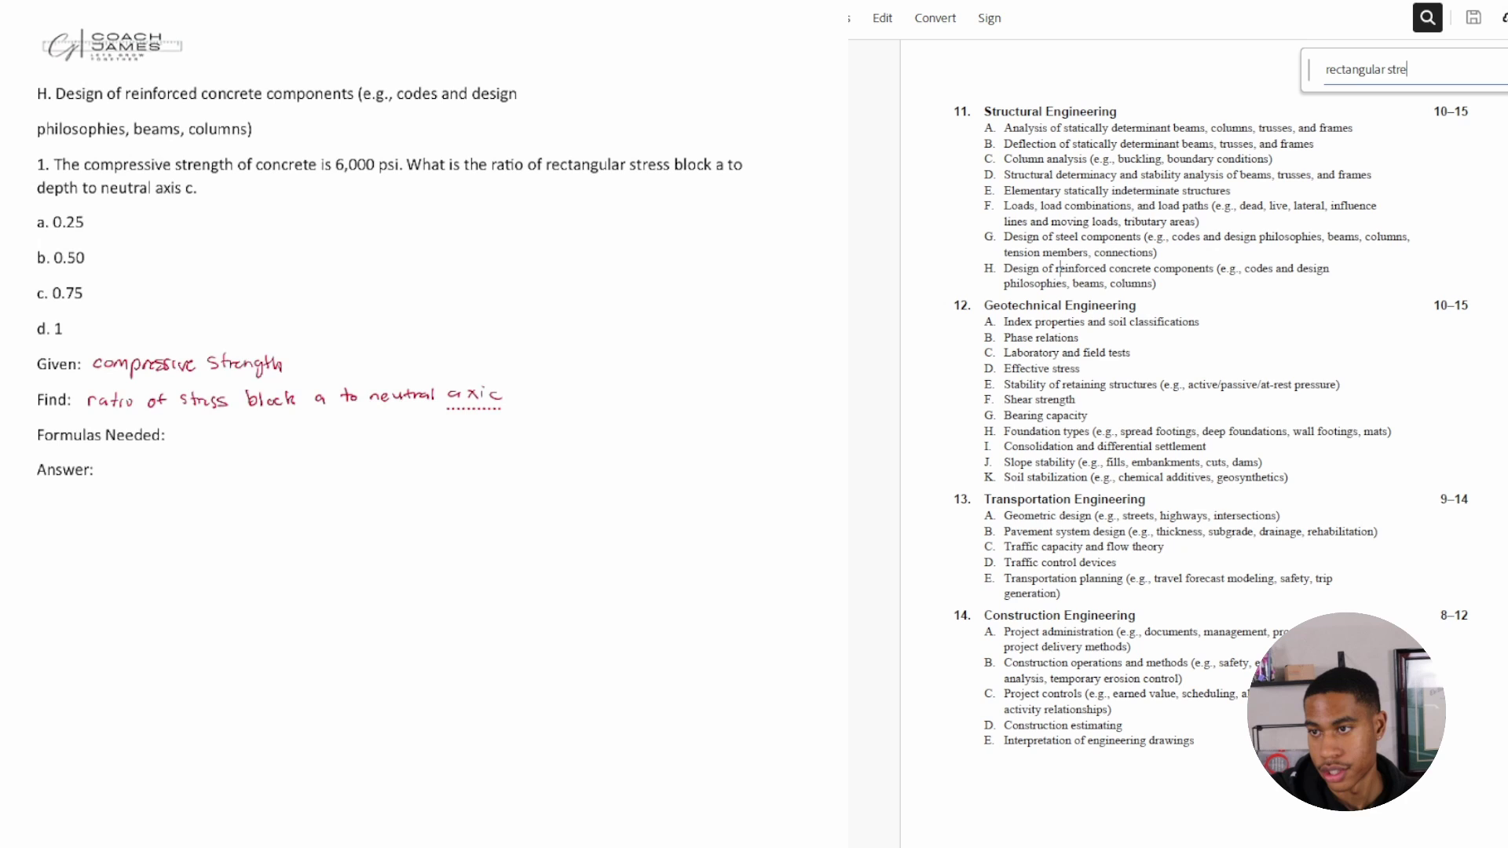
{"action": "type", "text": "ss block"}
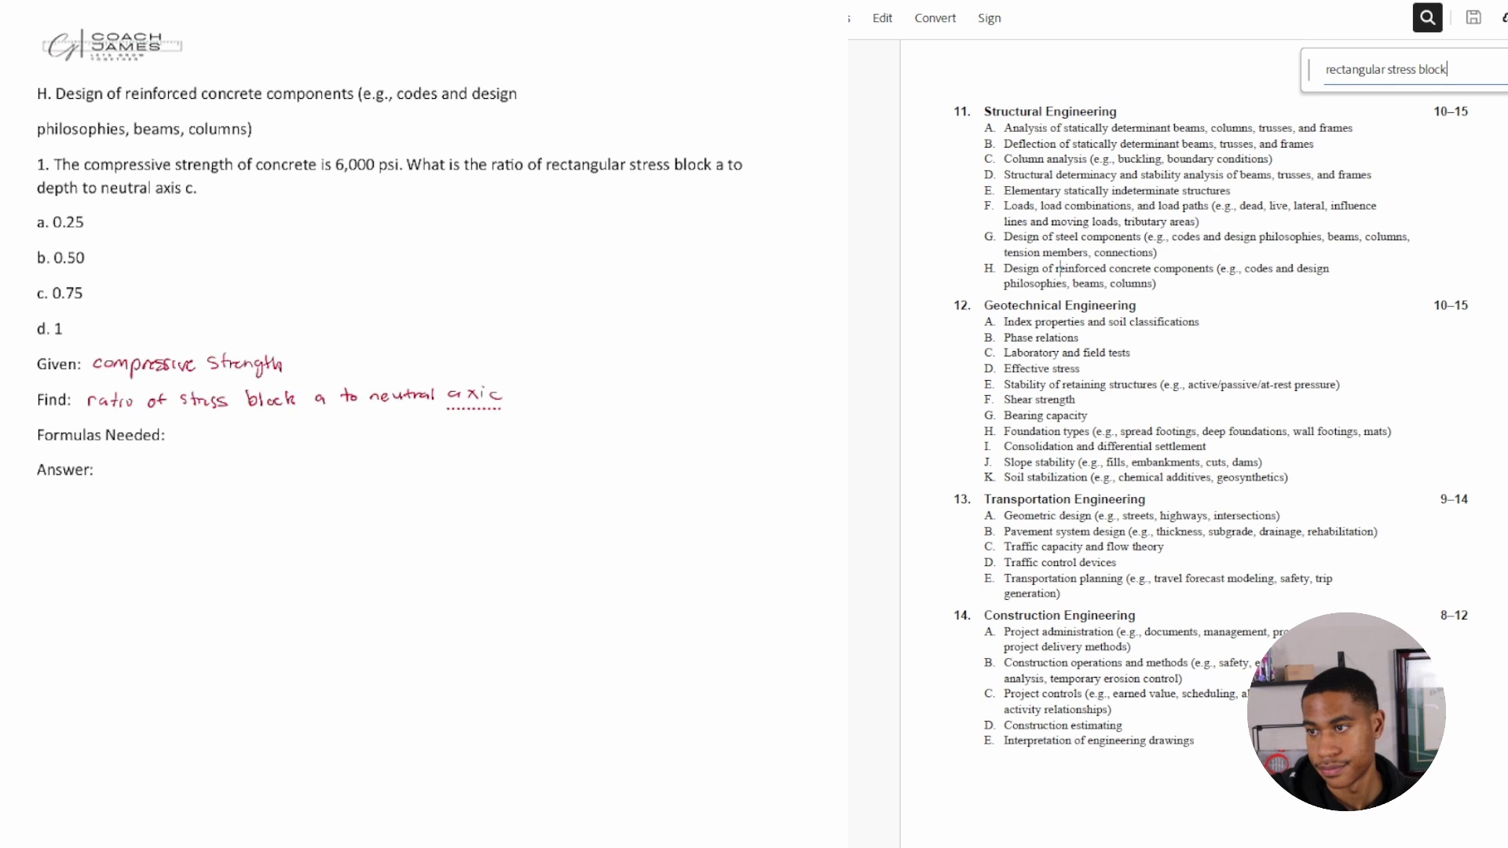
{"action": "key", "text": "Return"}
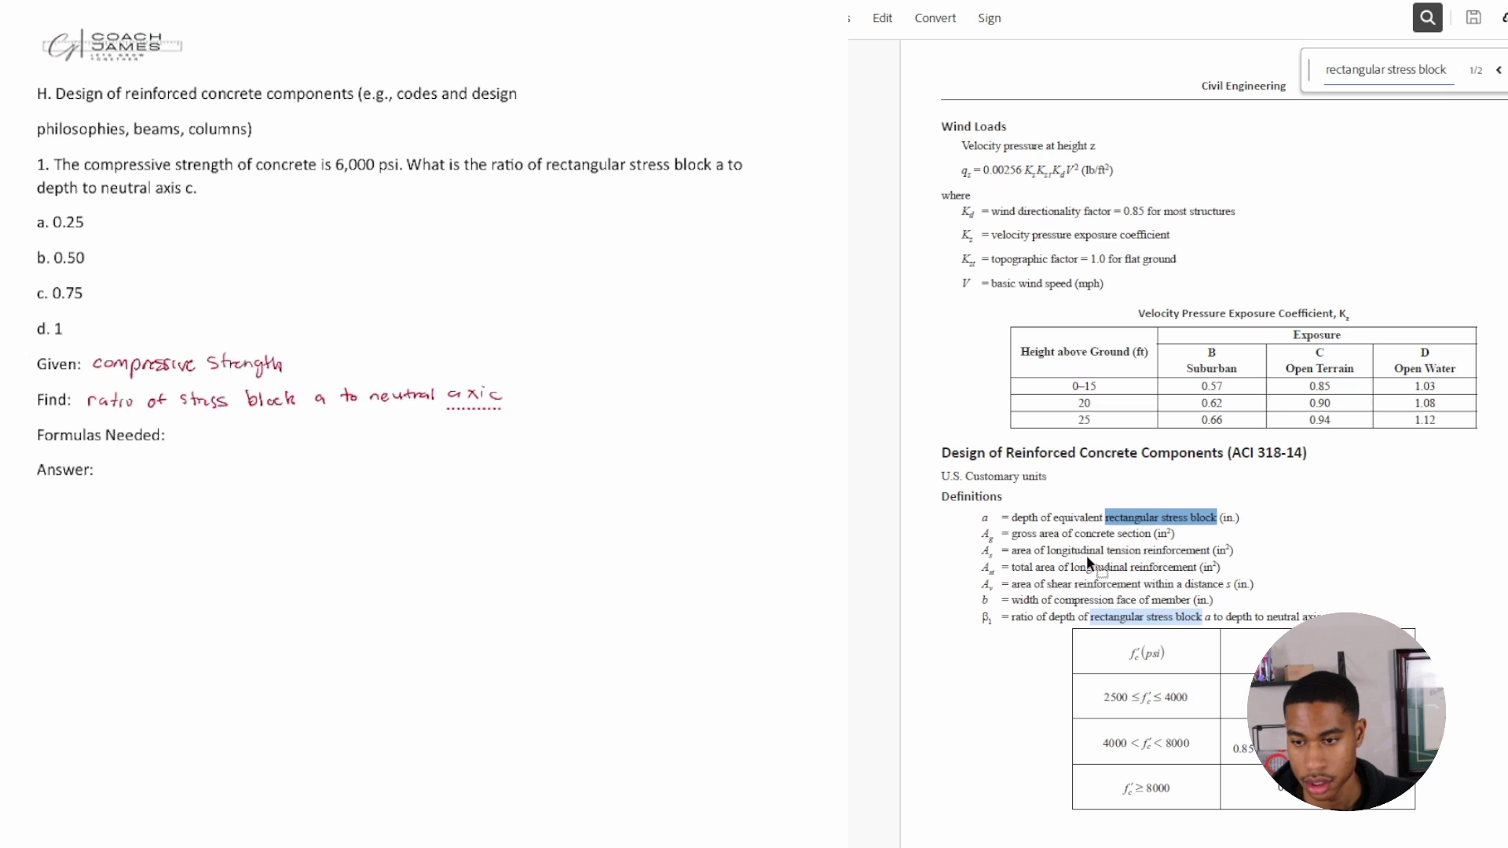
{"action": "scroll", "coordinate": [1087, 554], "scroll_direction": "up", "scroll_amount": 2}
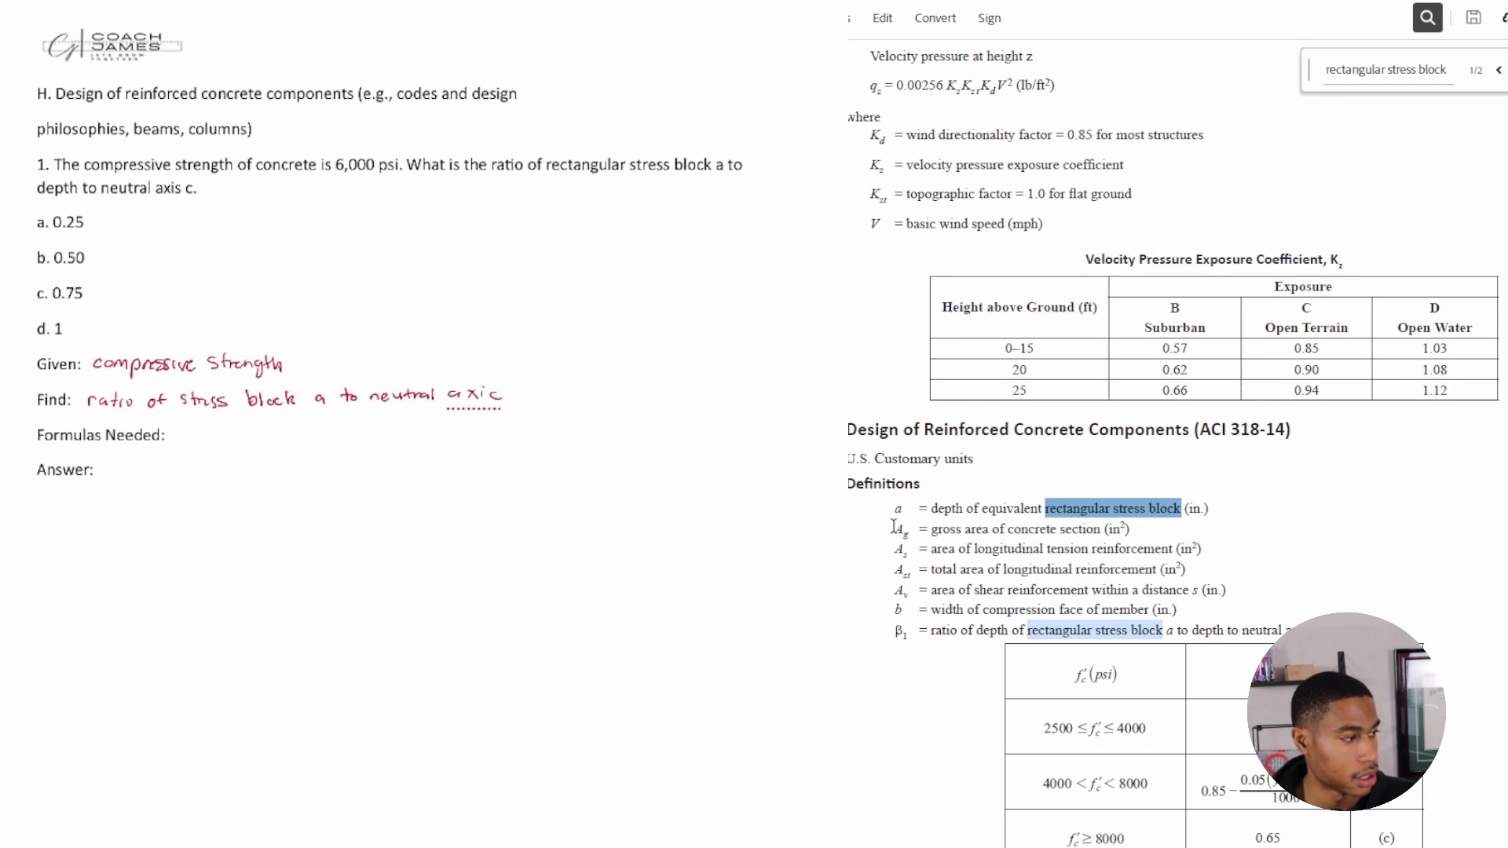
{"action": "scroll", "coordinate": [936, 514], "scroll_direction": "down", "scroll_amount": 2}
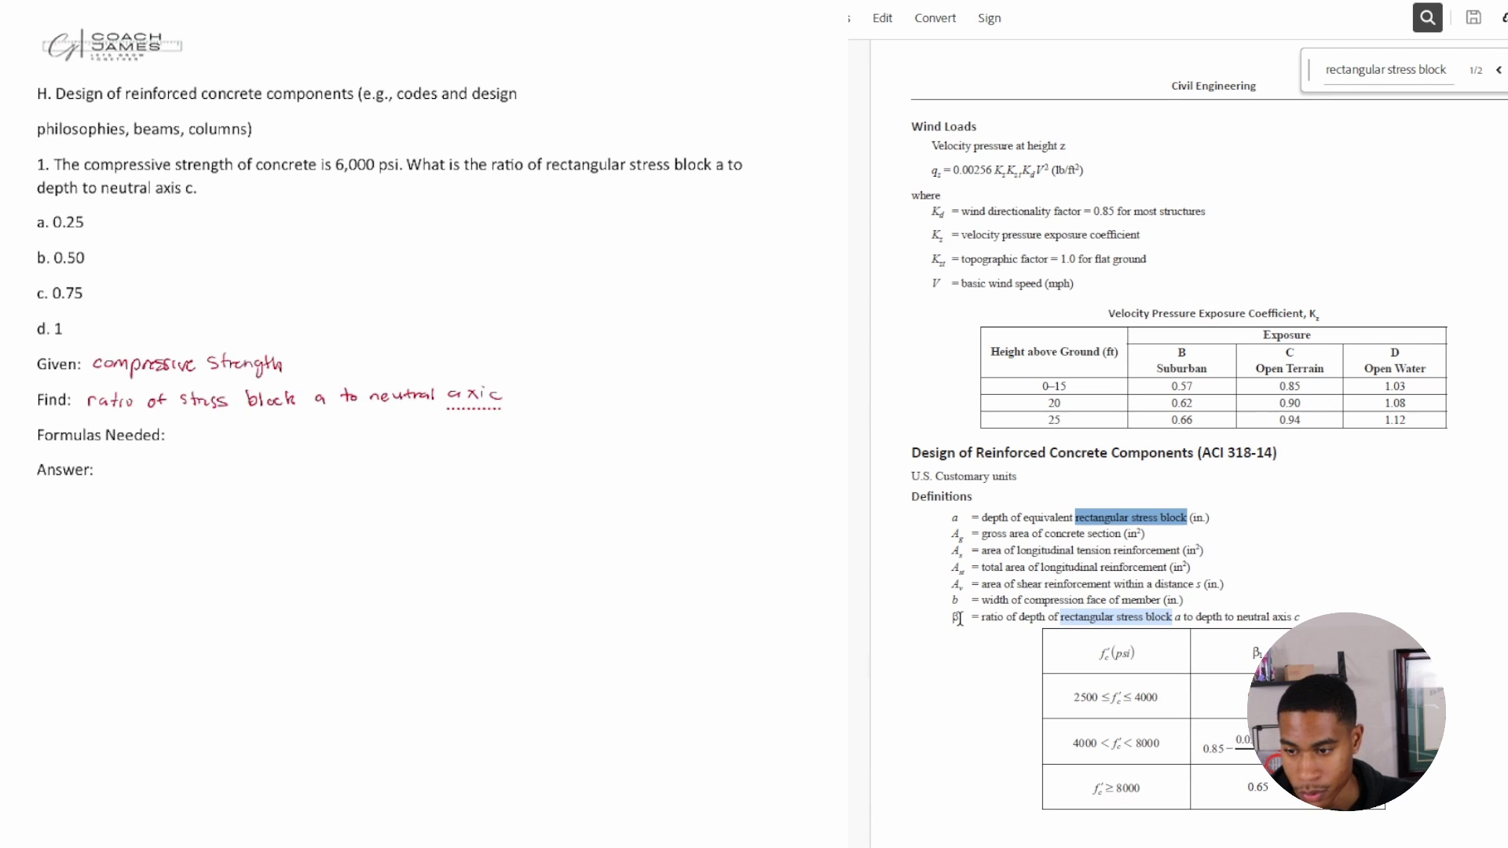
Write a red β1 at the end of the Find line.
{"action": "scroll", "coordinate": [959, 618], "scroll_direction": "up", "scroll_amount": 2}
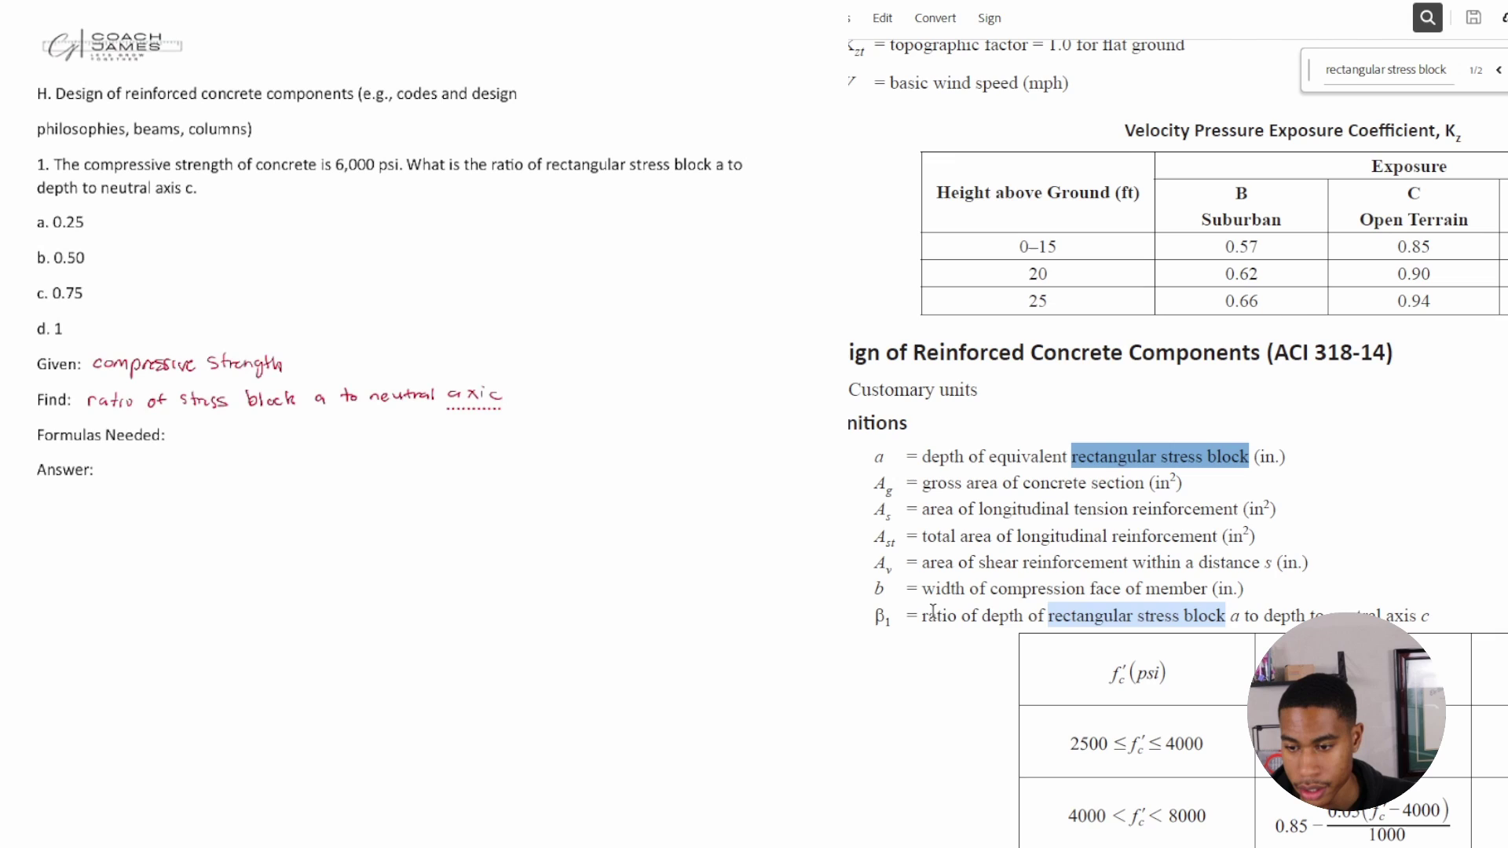
{"action": "scroll", "coordinate": [933, 611], "scroll_direction": "down", "scroll_amount": 1}
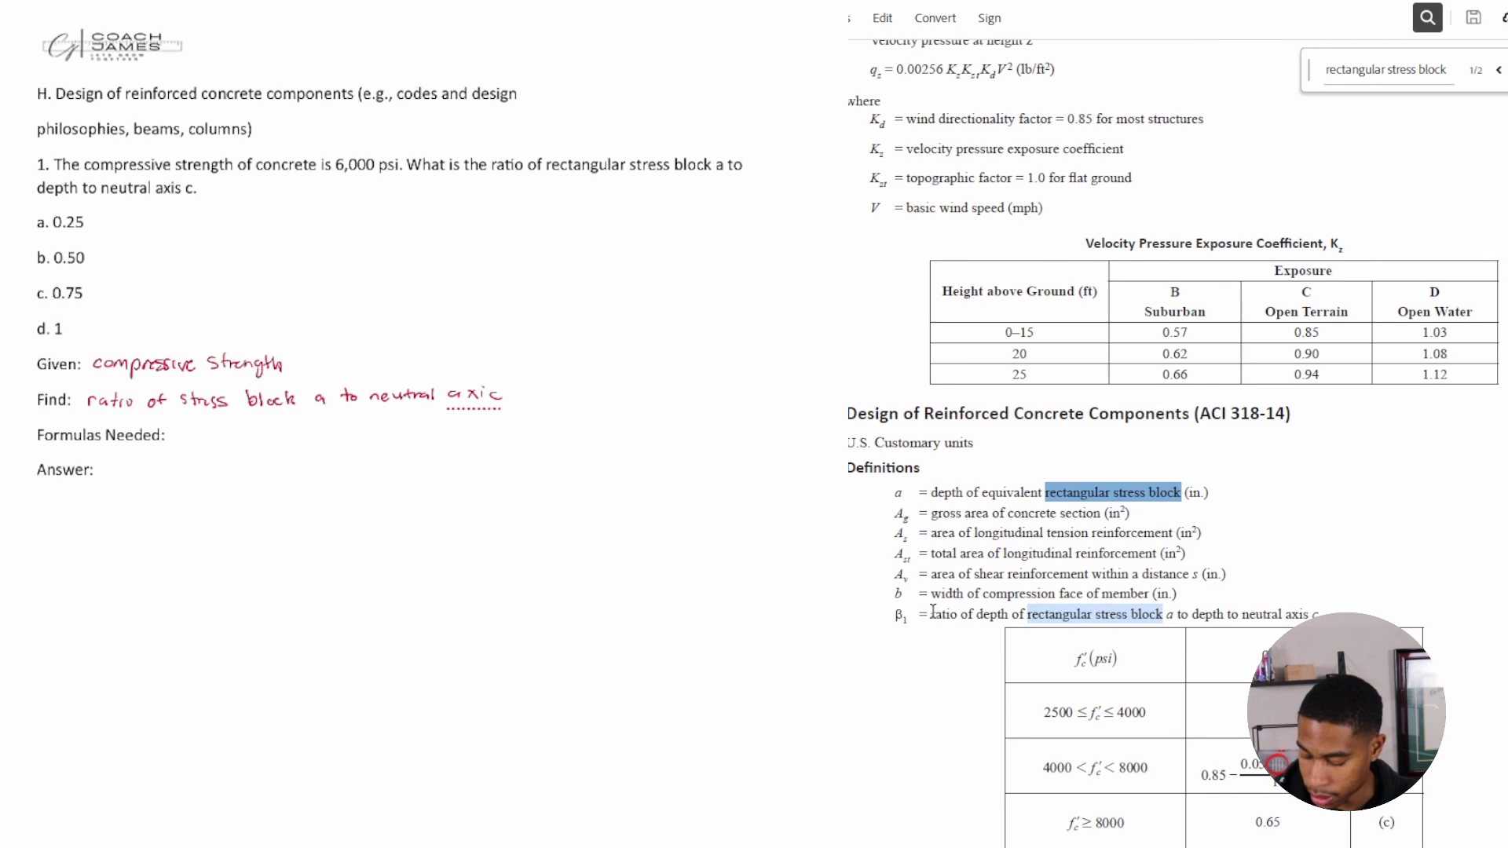
{"action": "mouse_move", "coordinate": [527, 407]}
{"action": "left_mouse_down"}
{"action": "mouse_move", "coordinate": [543, 383]}
{"action": "mouse_move", "coordinate": [531, 418]}
{"action": "left_mouse_up"}
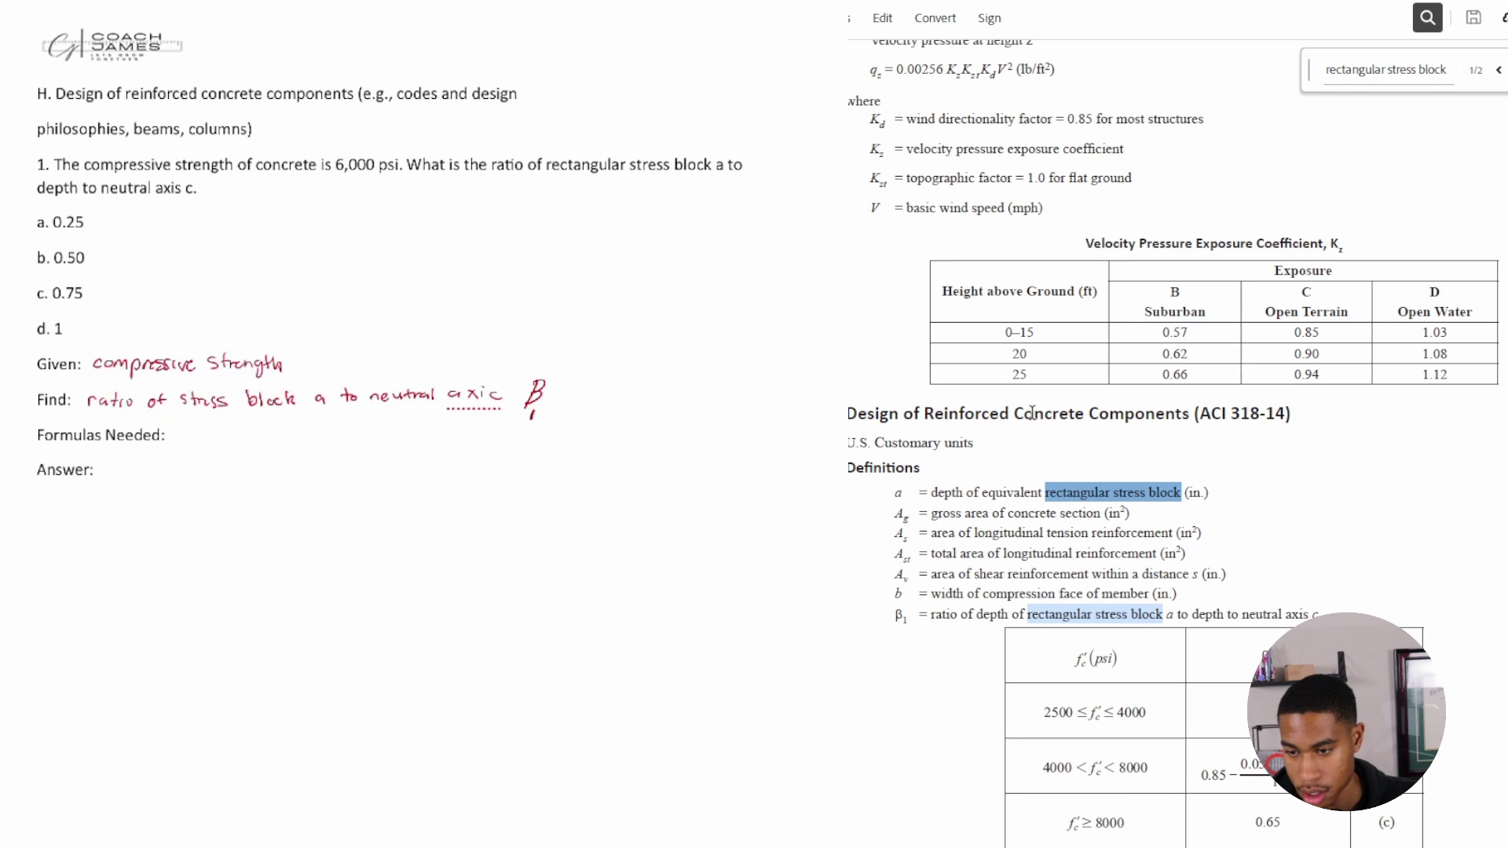
Scroll through the handbook and return to the ACI 318-14 definitions page.
{"action": "scroll", "coordinate": [1032, 413], "scroll_direction": "down", "scroll_amount": 1}
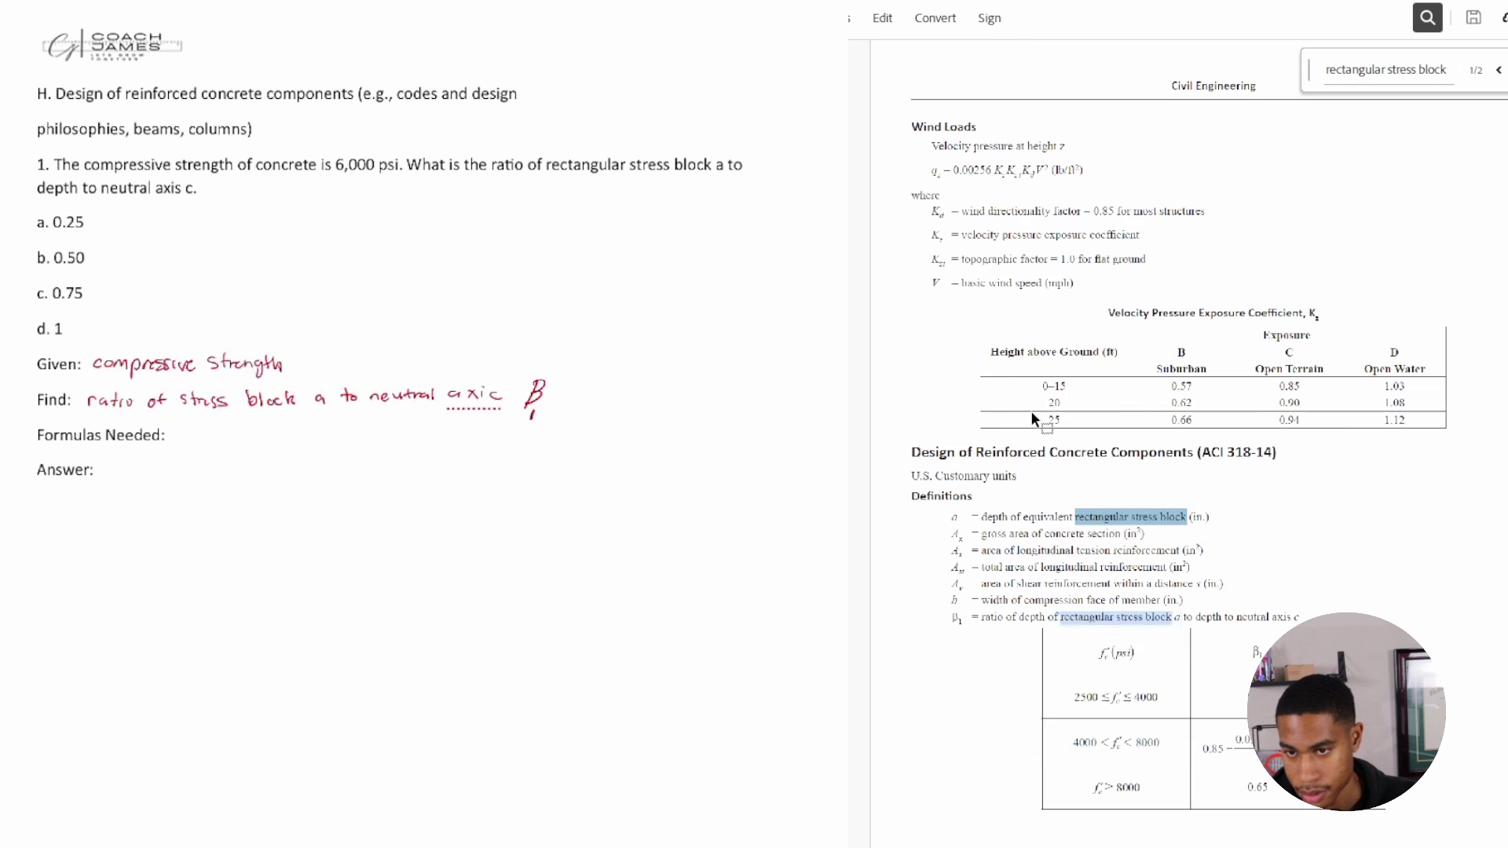
{"action": "scroll", "coordinate": [1045, 404], "scroll_direction": "up", "scroll_amount": 5}
{"action": "scroll", "coordinate": [1067, 392], "scroll_direction": "up", "scroll_amount": 5}
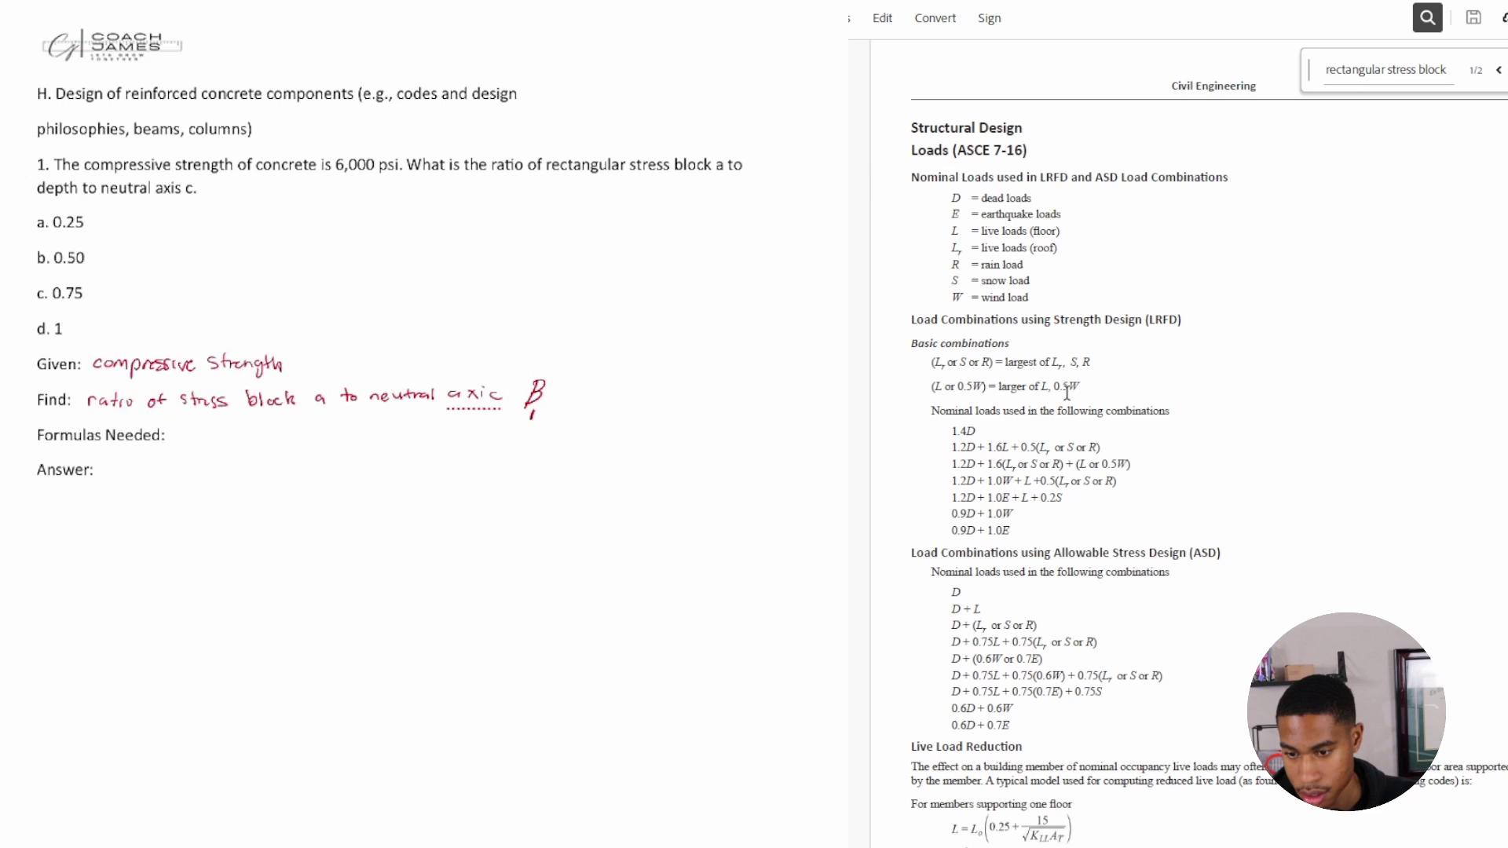
{"action": "scroll", "coordinate": [1066, 393], "scroll_direction": "up", "scroll_amount": 5}
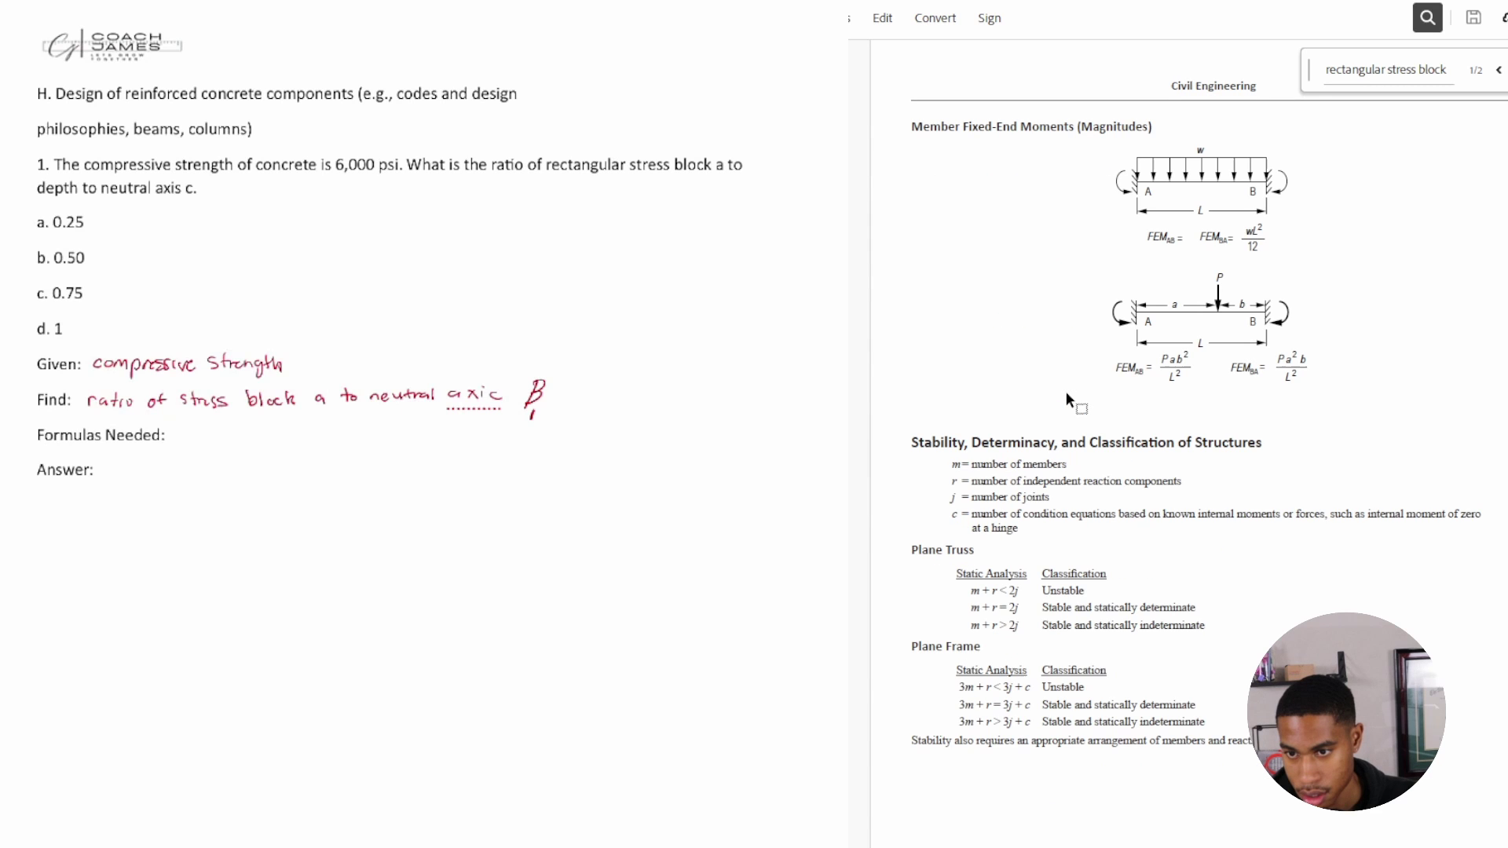
{"action": "scroll", "coordinate": [1067, 397], "scroll_direction": "down", "scroll_amount": 3}
{"action": "scroll", "coordinate": [1066, 397], "scroll_direction": "up", "scroll_amount": 6}
{"action": "scroll", "coordinate": [1067, 397], "scroll_direction": "down", "scroll_amount": 3}
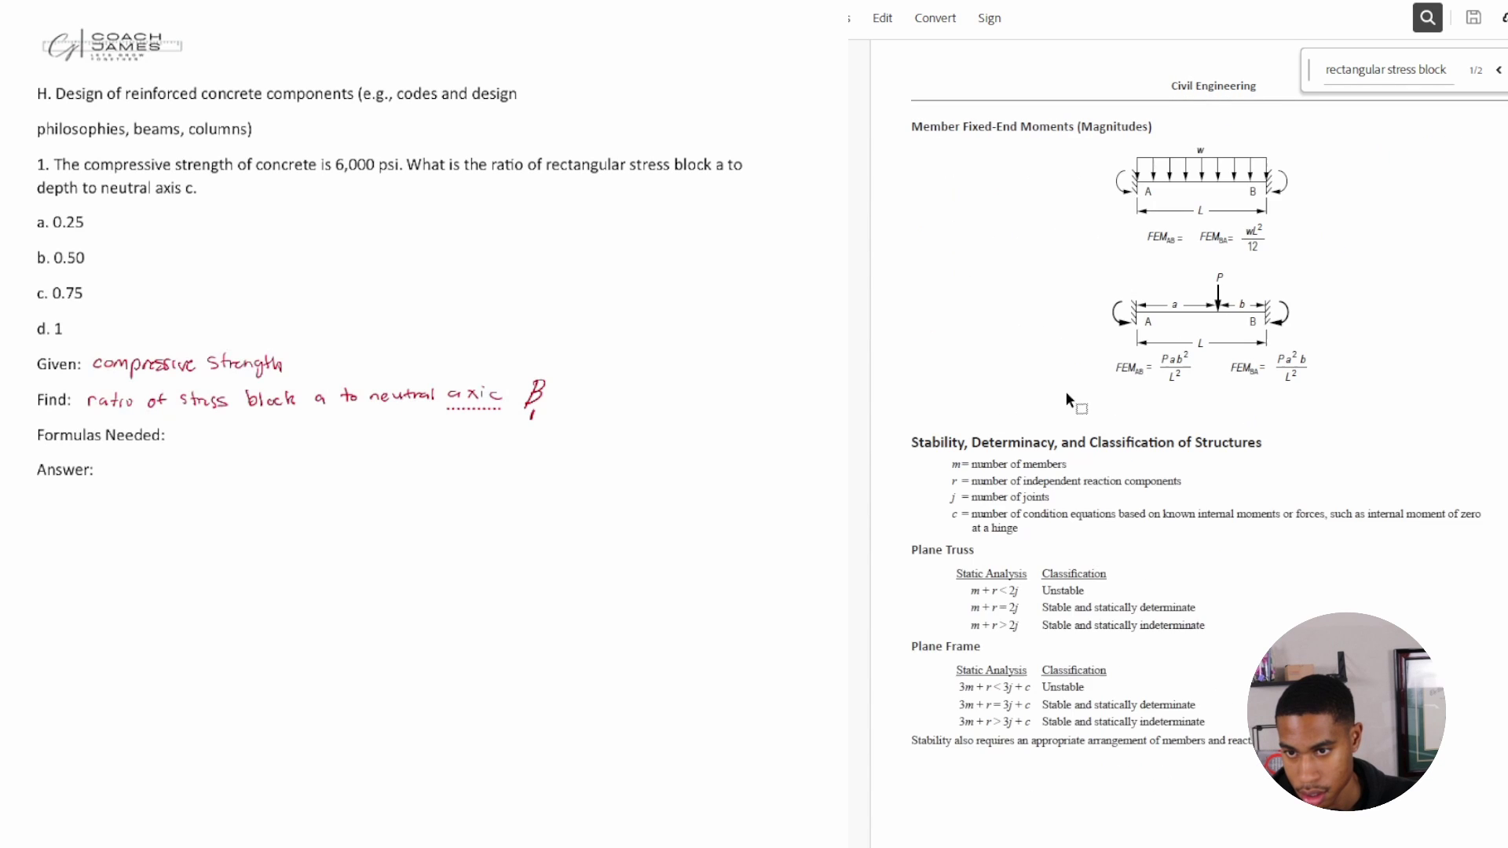
{"action": "scroll", "coordinate": [1067, 396], "scroll_direction": "down", "scroll_amount": 5}
{"action": "scroll", "coordinate": [1066, 397], "scroll_direction": "up", "scroll_amount": 5}
{"action": "scroll", "coordinate": [1067, 397], "scroll_direction": "down", "scroll_amount": 5}
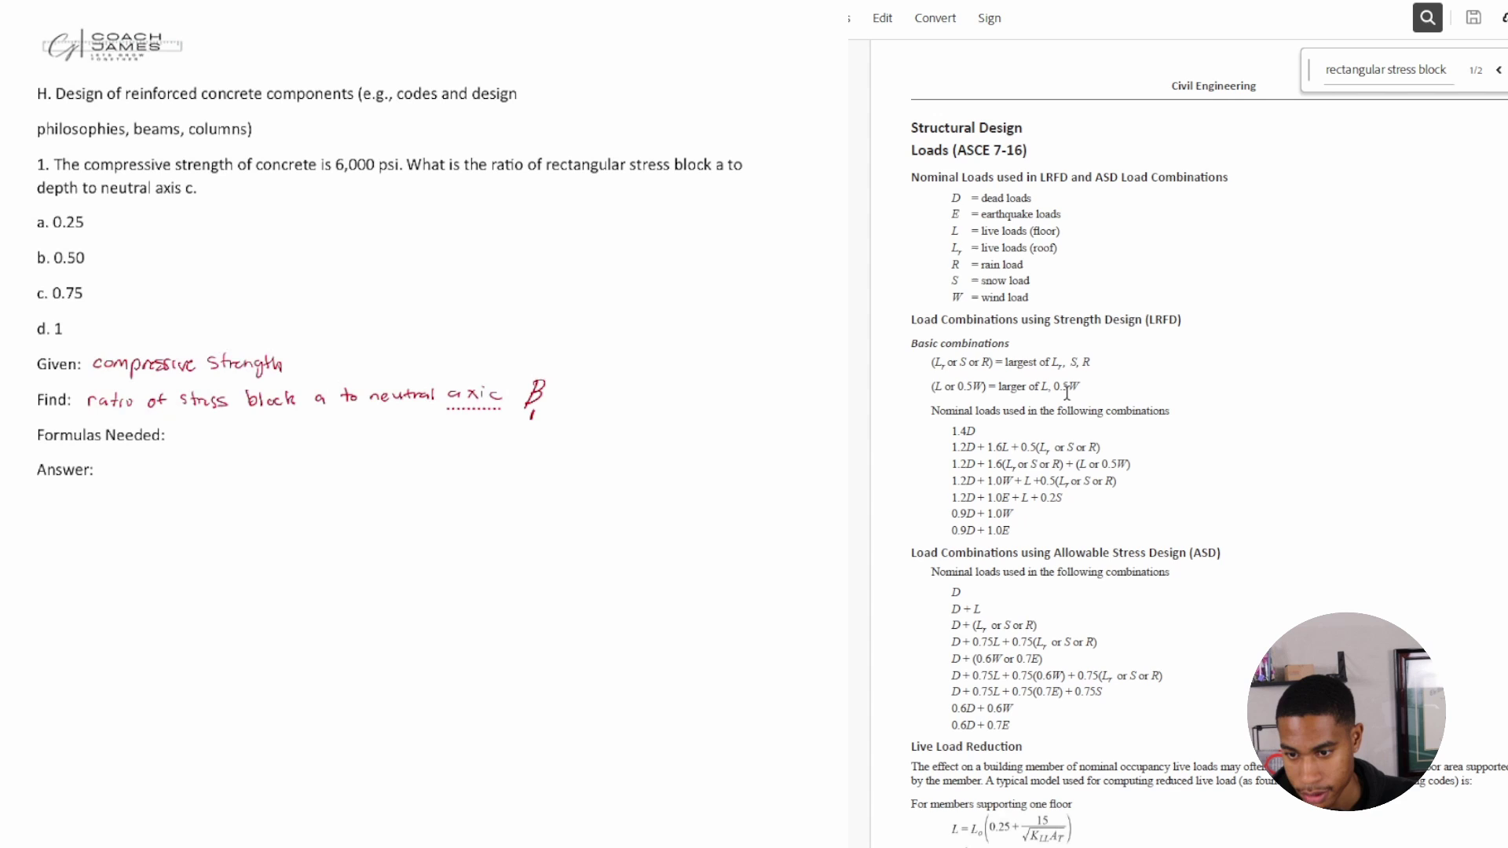
{"action": "scroll", "coordinate": [1067, 394], "scroll_direction": "down", "scroll_amount": 5}
{"action": "scroll", "coordinate": [1067, 393], "scroll_direction": "down", "scroll_amount": 5}
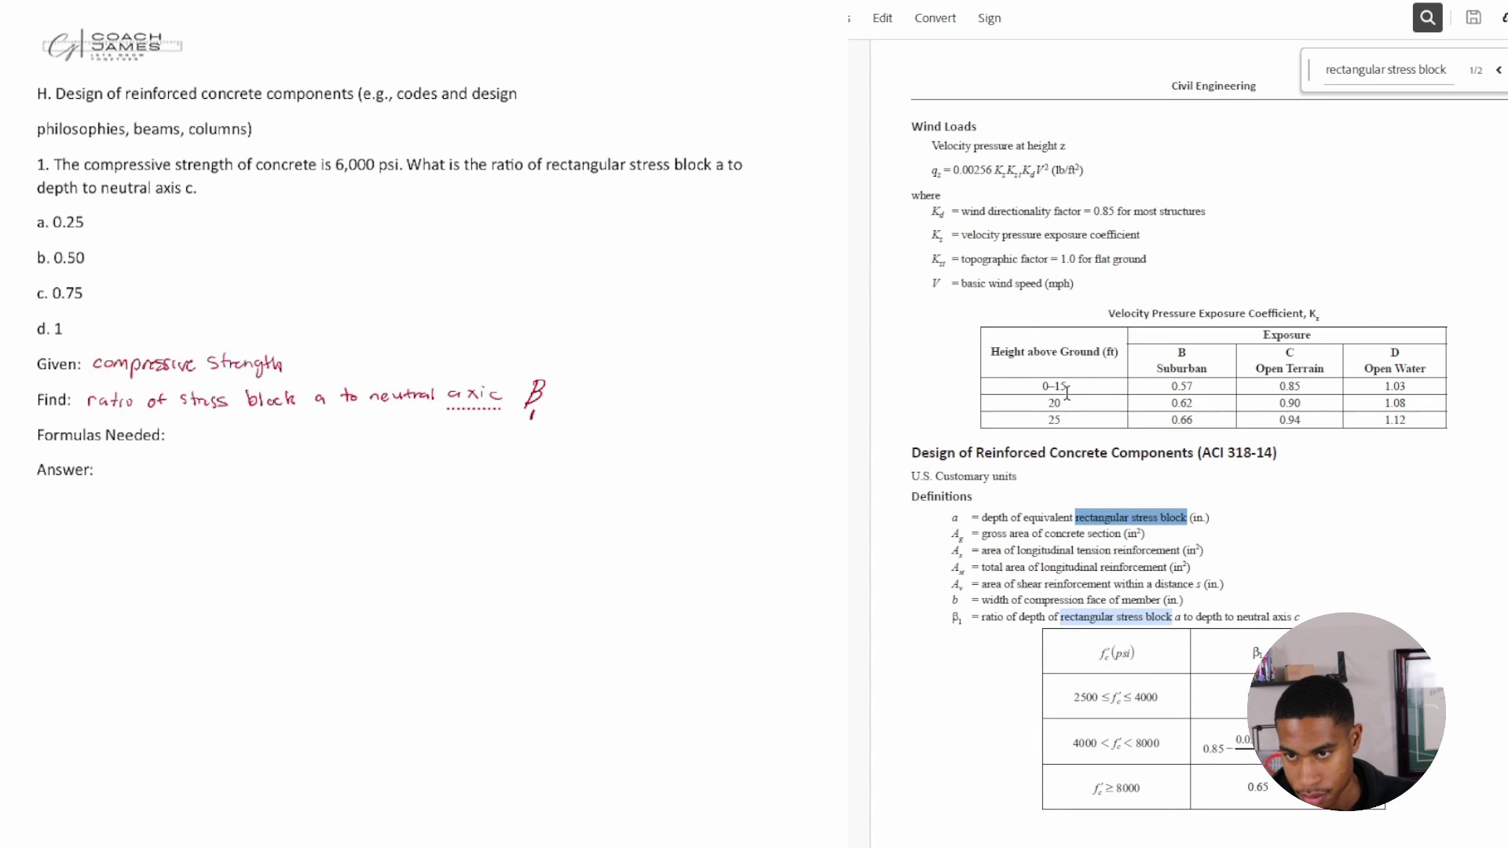
{"action": "scroll", "coordinate": [1065, 541], "scroll_direction": "down", "scroll_amount": 5}
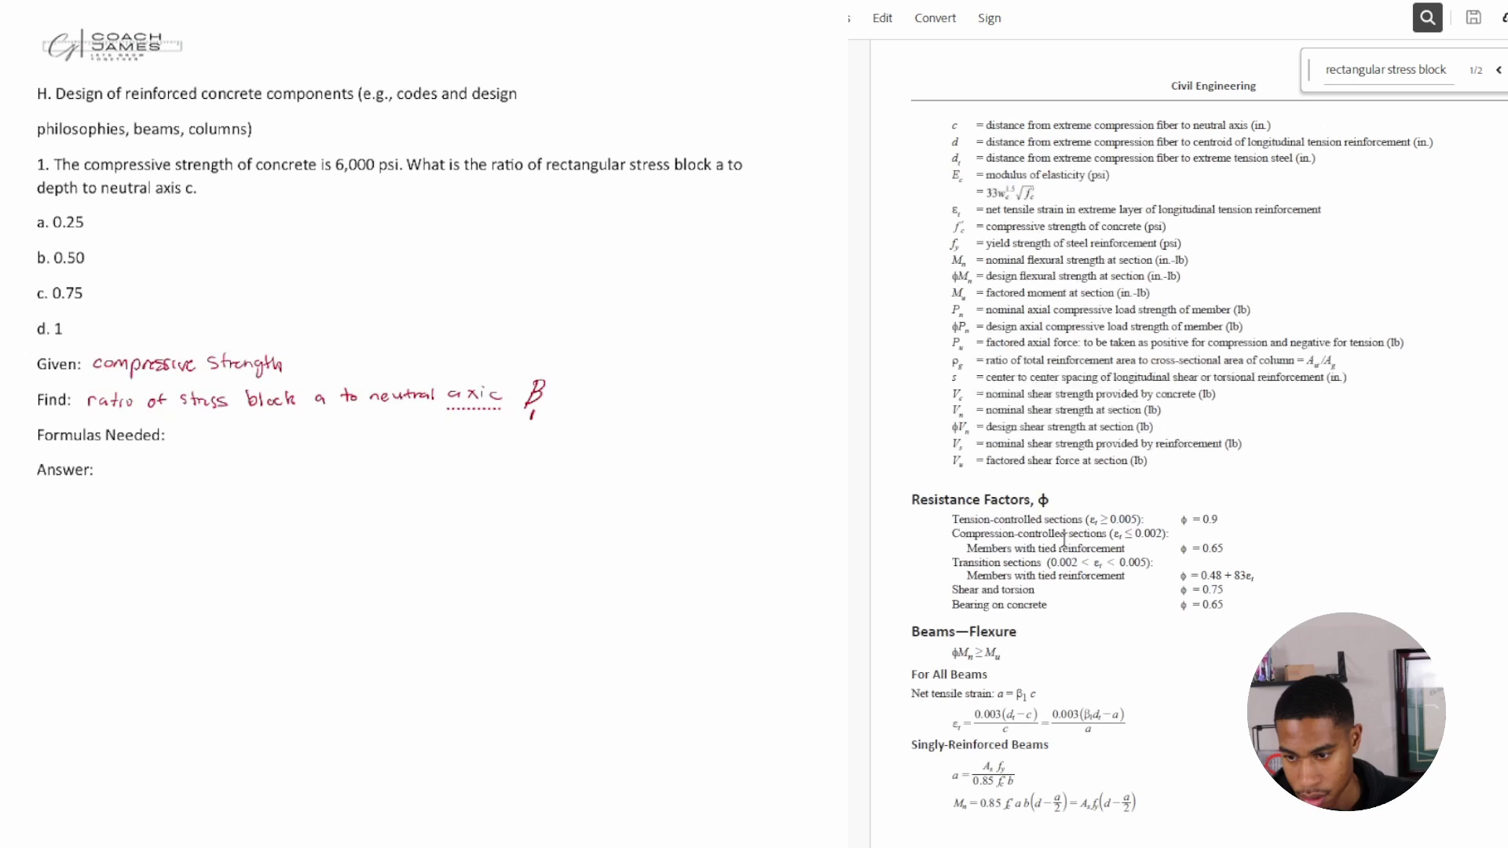
{"action": "scroll", "coordinate": [1092, 256], "scroll_direction": "up", "scroll_amount": 2}
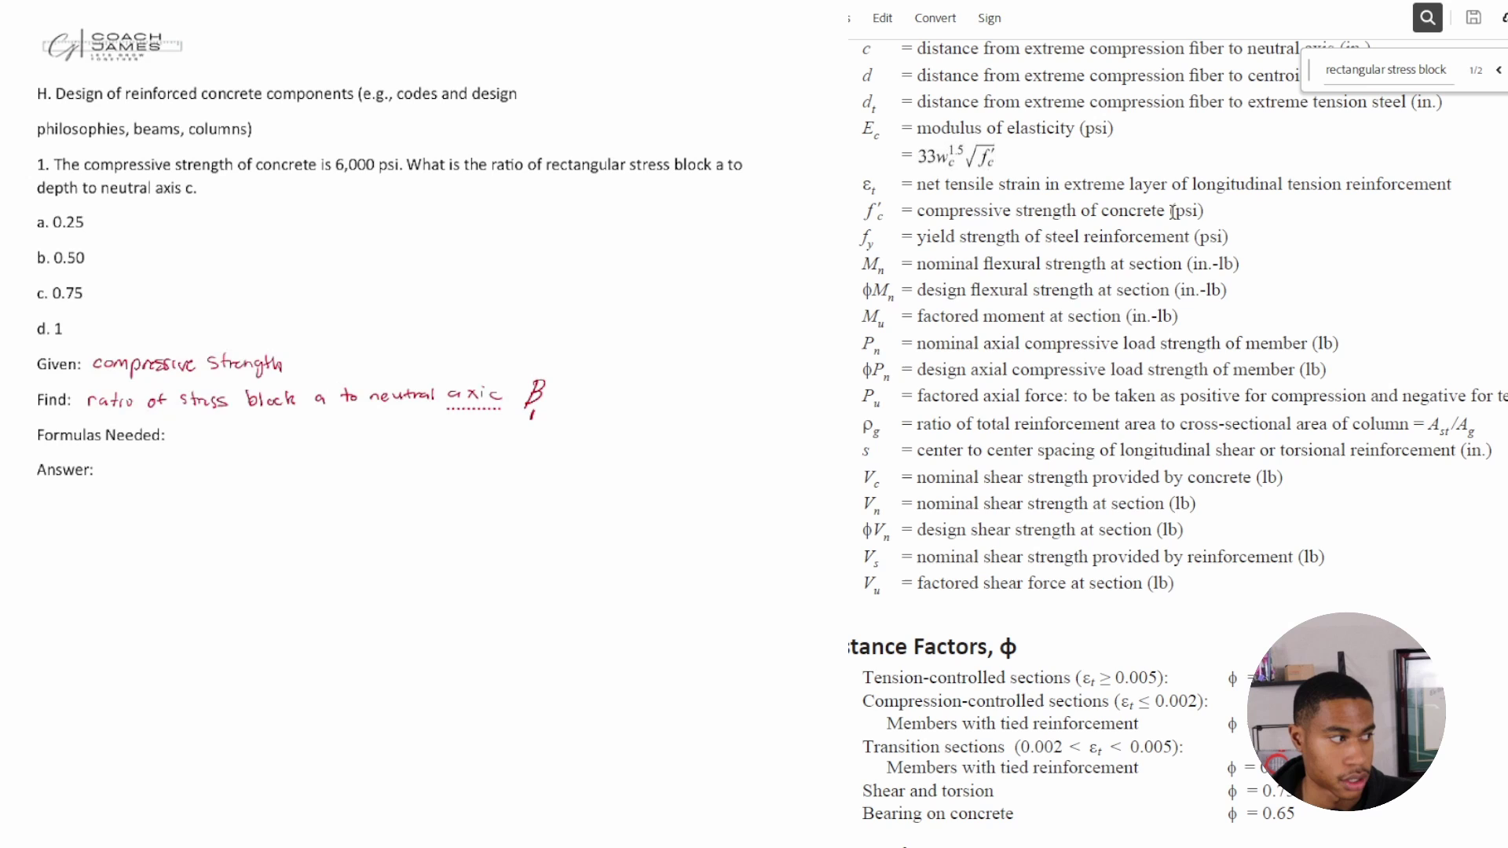
{"action": "scroll", "coordinate": [1172, 211], "scroll_direction": "down", "scroll_amount": 2}
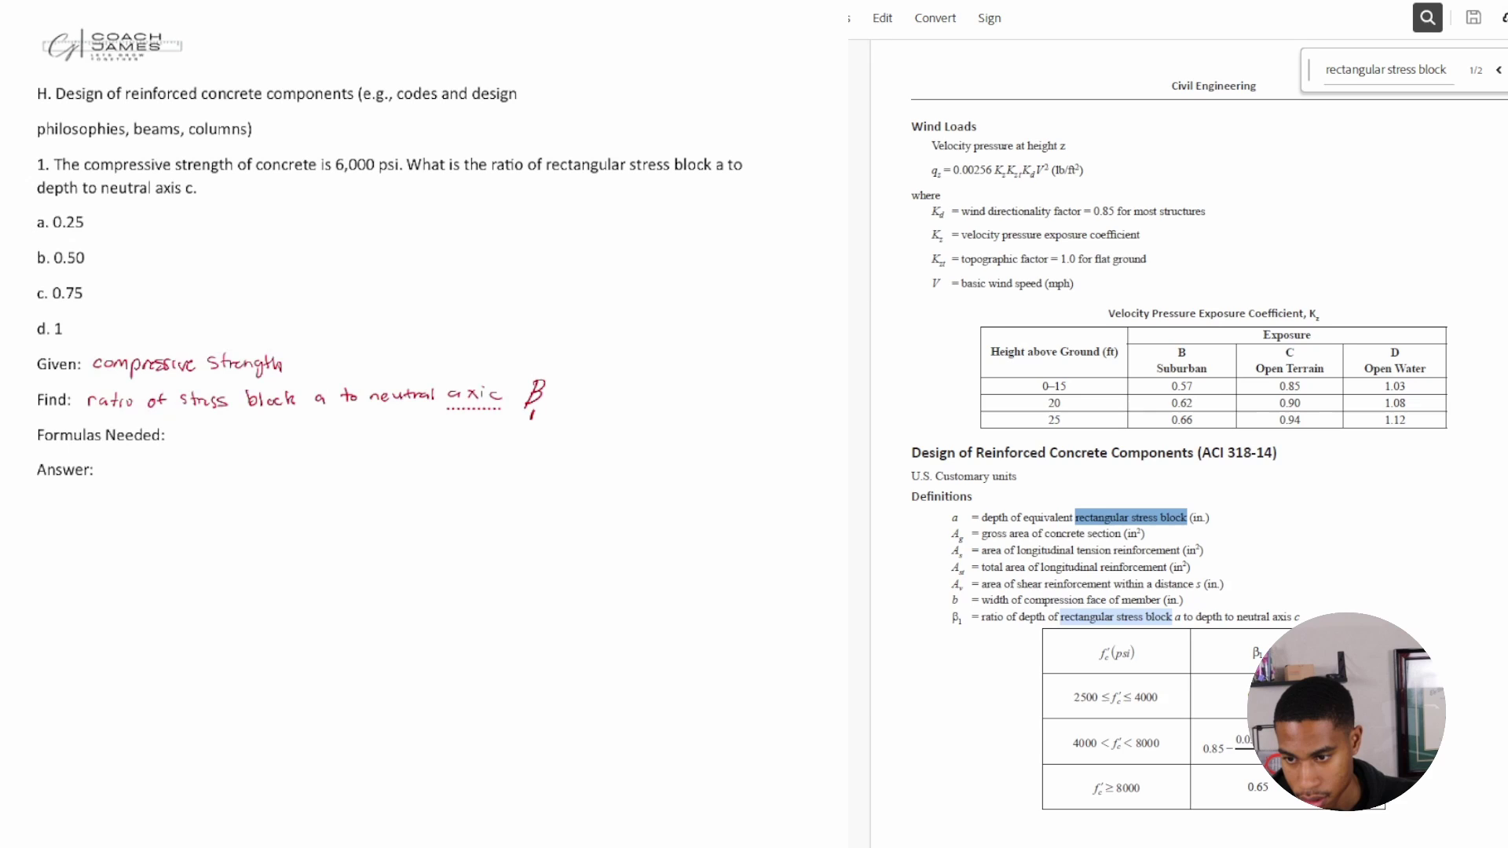
{"action": "scroll", "coordinate": [1158, 754], "scroll_direction": "down", "scroll_amount": 1}
{"action": "scroll", "coordinate": [1158, 754], "scroll_direction": "up", "scroll_amount": 2}
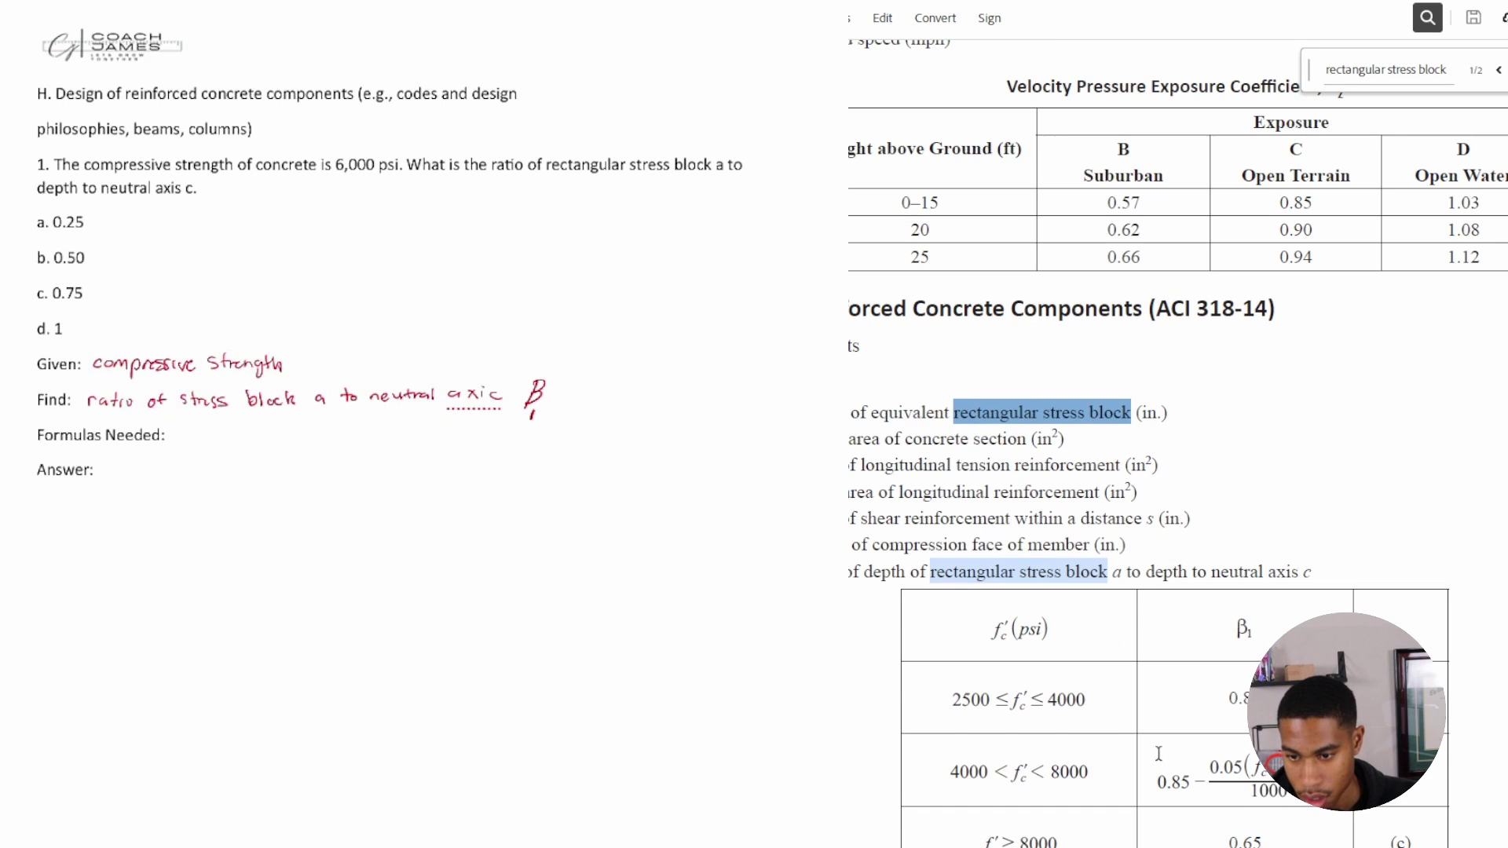
{"action": "scroll", "coordinate": [1159, 754], "scroll_direction": "down", "scroll_amount": 1}
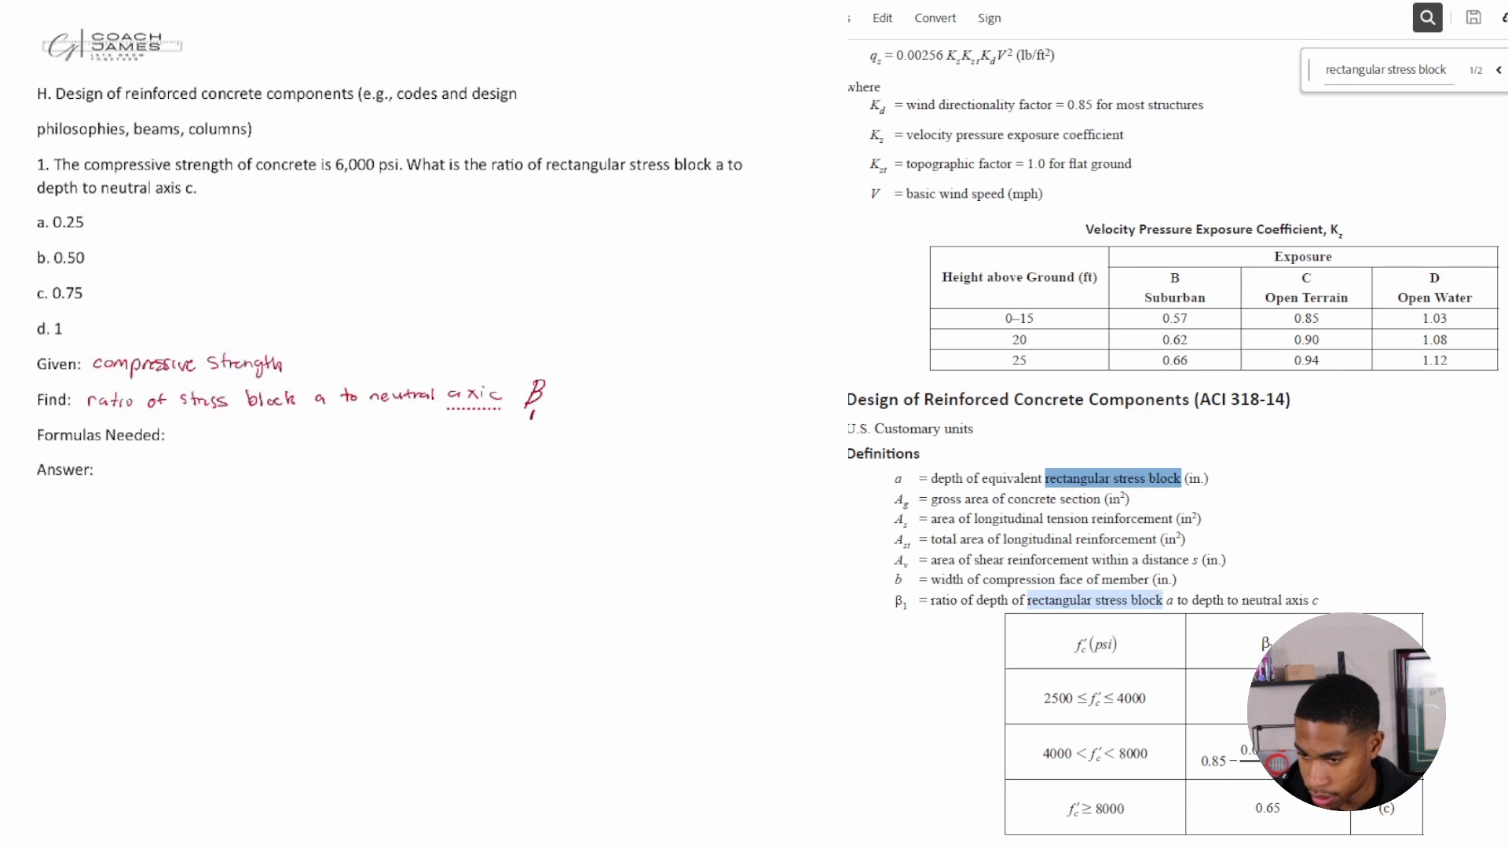
Write the working 0.85 − 0.05(6000−4000)/1000 in red beside Formulas Needed.
{"action": "left_click_drag", "start_coordinate": [195, 440], "coordinate": [243, 452]}
{"action": "left_click", "coordinate": [205, 454]}
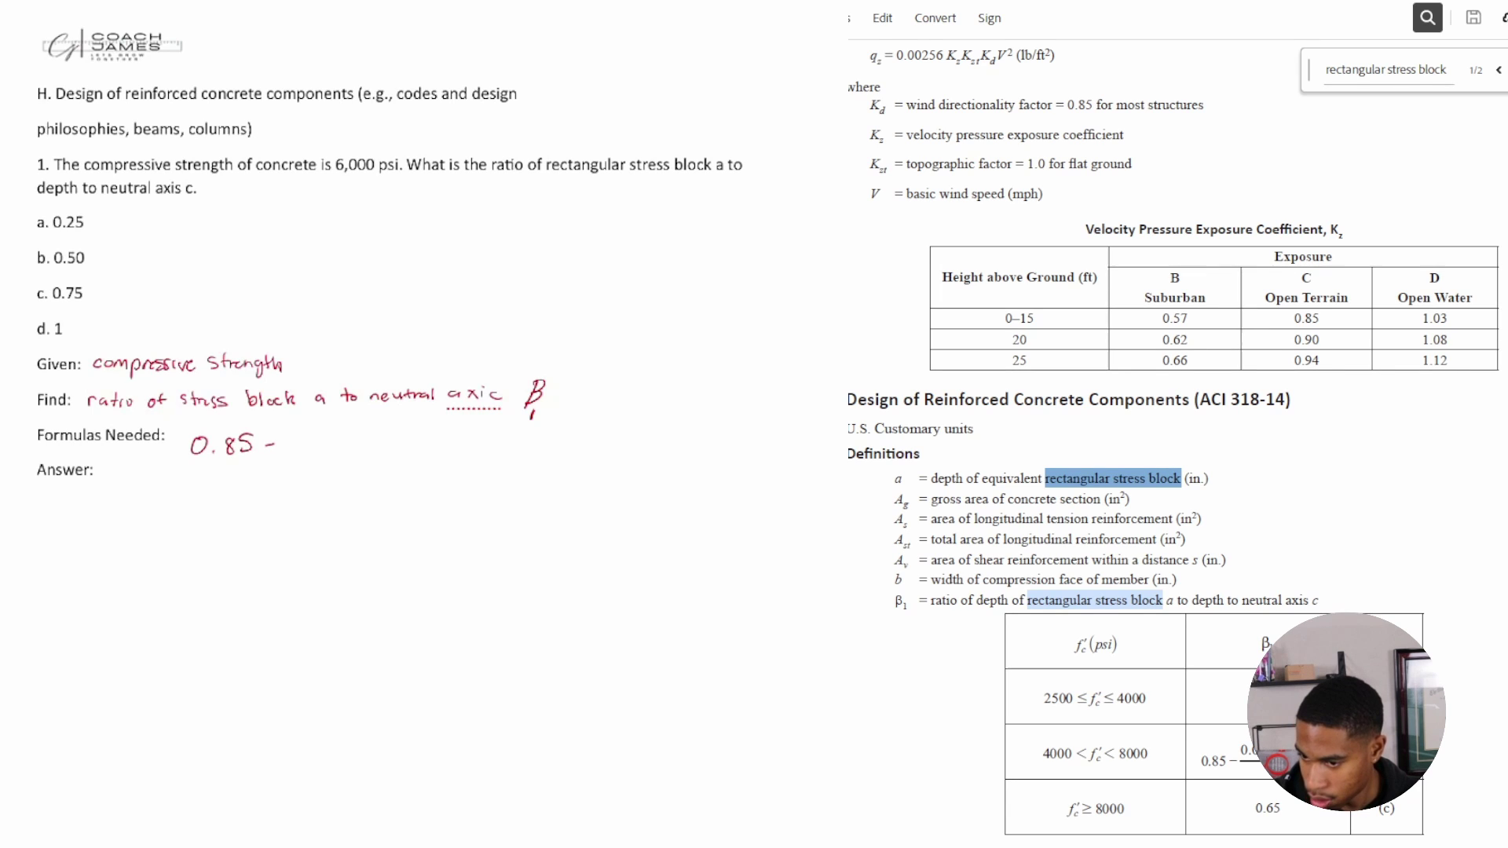
{"action": "left_click_drag", "start_coordinate": [311, 429], "coordinate": [345, 437]}
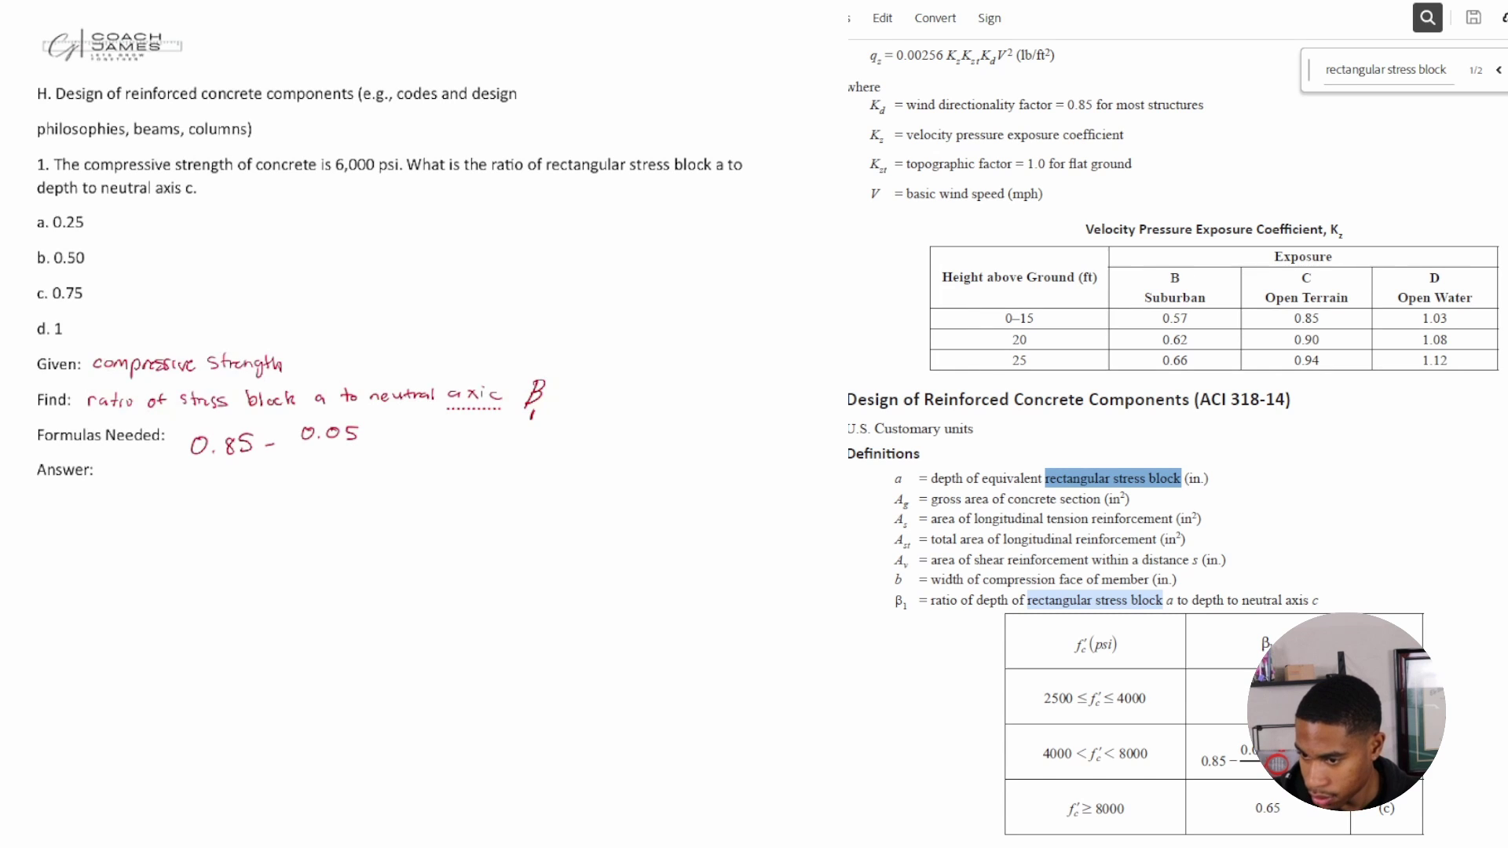
{"action": "mouse_move", "coordinate": [378, 425]}
{"action": "left_mouse_down"}
{"action": "mouse_move", "coordinate": [373, 446]}
{"action": "mouse_move", "coordinate": [403, 437]}
{"action": "left_mouse_up"}
{"action": "left_click_drag", "start_coordinate": [416, 435], "coordinate": [485, 434]}
{"action": "left_click_drag", "start_coordinate": [498, 433], "coordinate": [504, 449]}
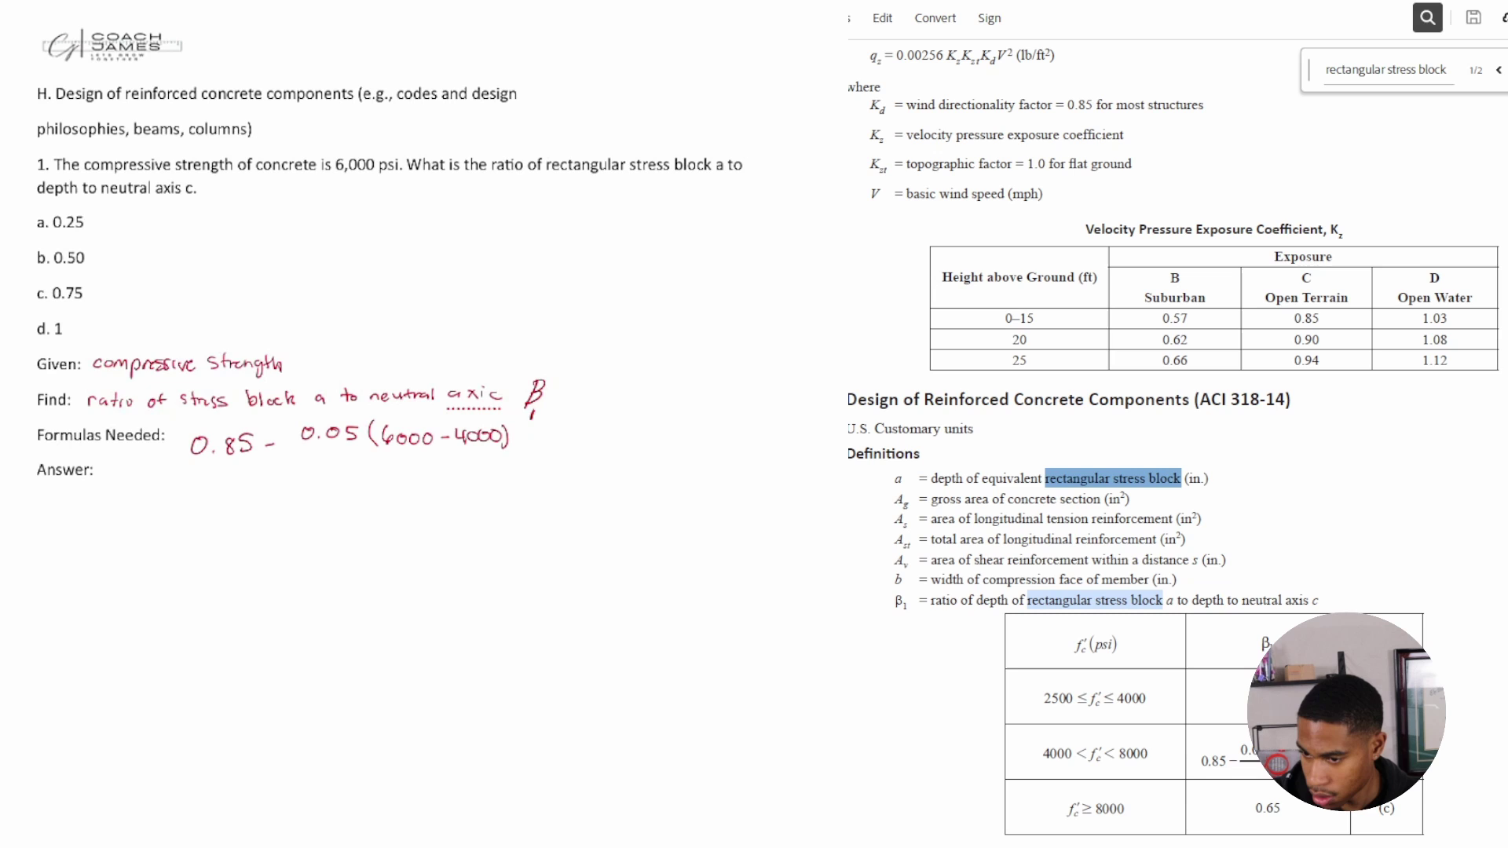
{"action": "left_click_drag", "start_coordinate": [324, 467], "coordinate": [500, 457]}
{"action": "mouse_move", "coordinate": [372, 482]}
{"action": "left_mouse_down"}
{"action": "mouse_move", "coordinate": [376, 500]}
{"action": "mouse_move", "coordinate": [385, 490]}
{"action": "left_mouse_up"}
{"action": "left_click_drag", "start_coordinate": [399, 489], "coordinate": [413, 488]}
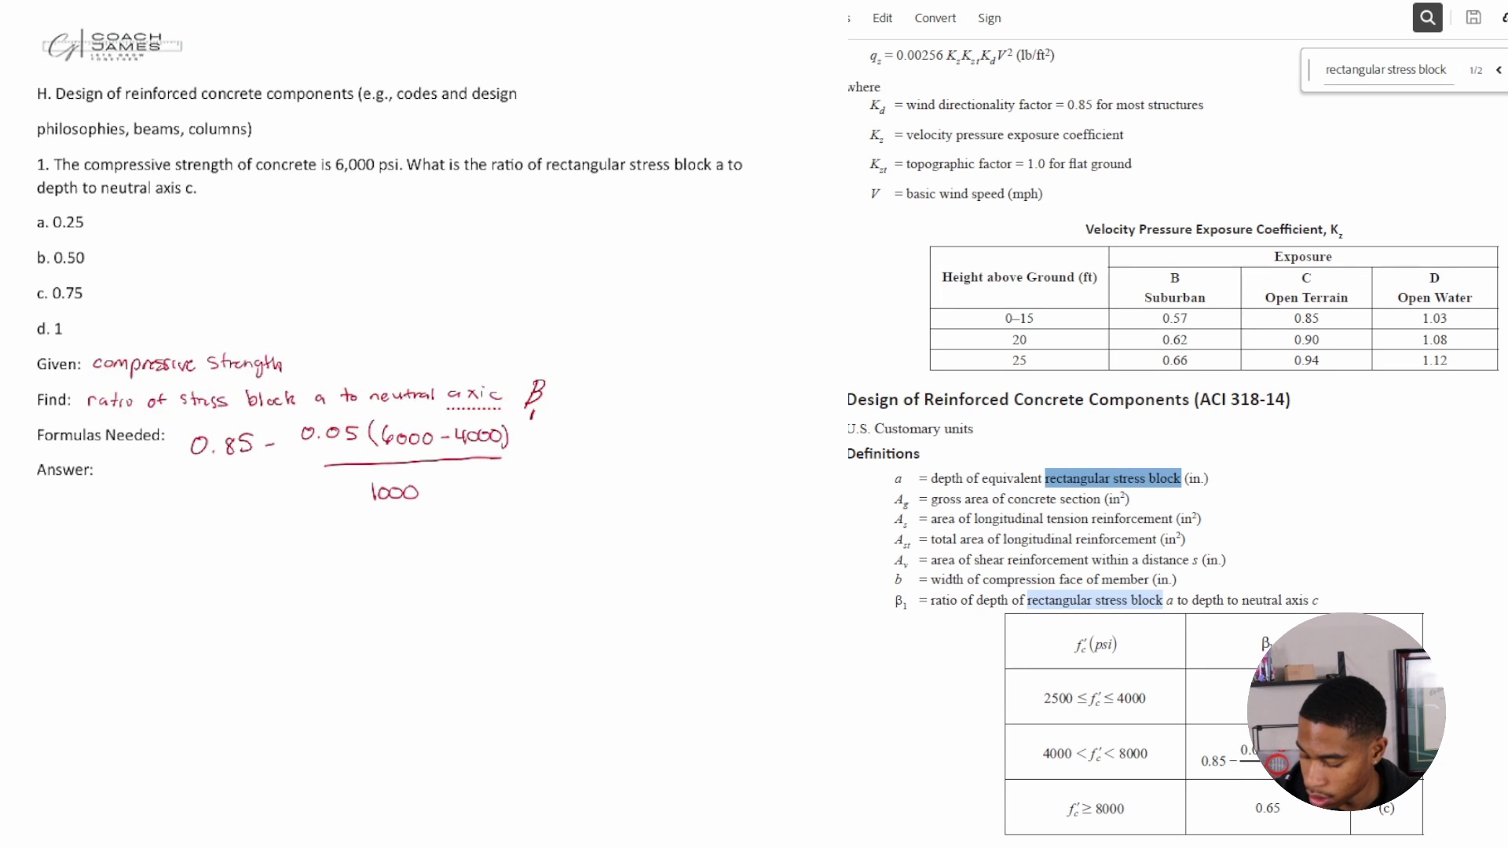
Label the formula β1, write β1 = 0.75 under Answer, and circle choice c. 0.75.
{"action": "mouse_move", "coordinate": [141, 470]}
{"action": "left_mouse_down"}
{"action": "mouse_move", "coordinate": [147, 447]}
{"action": "mouse_move", "coordinate": [144, 465]}
{"action": "left_mouse_up"}
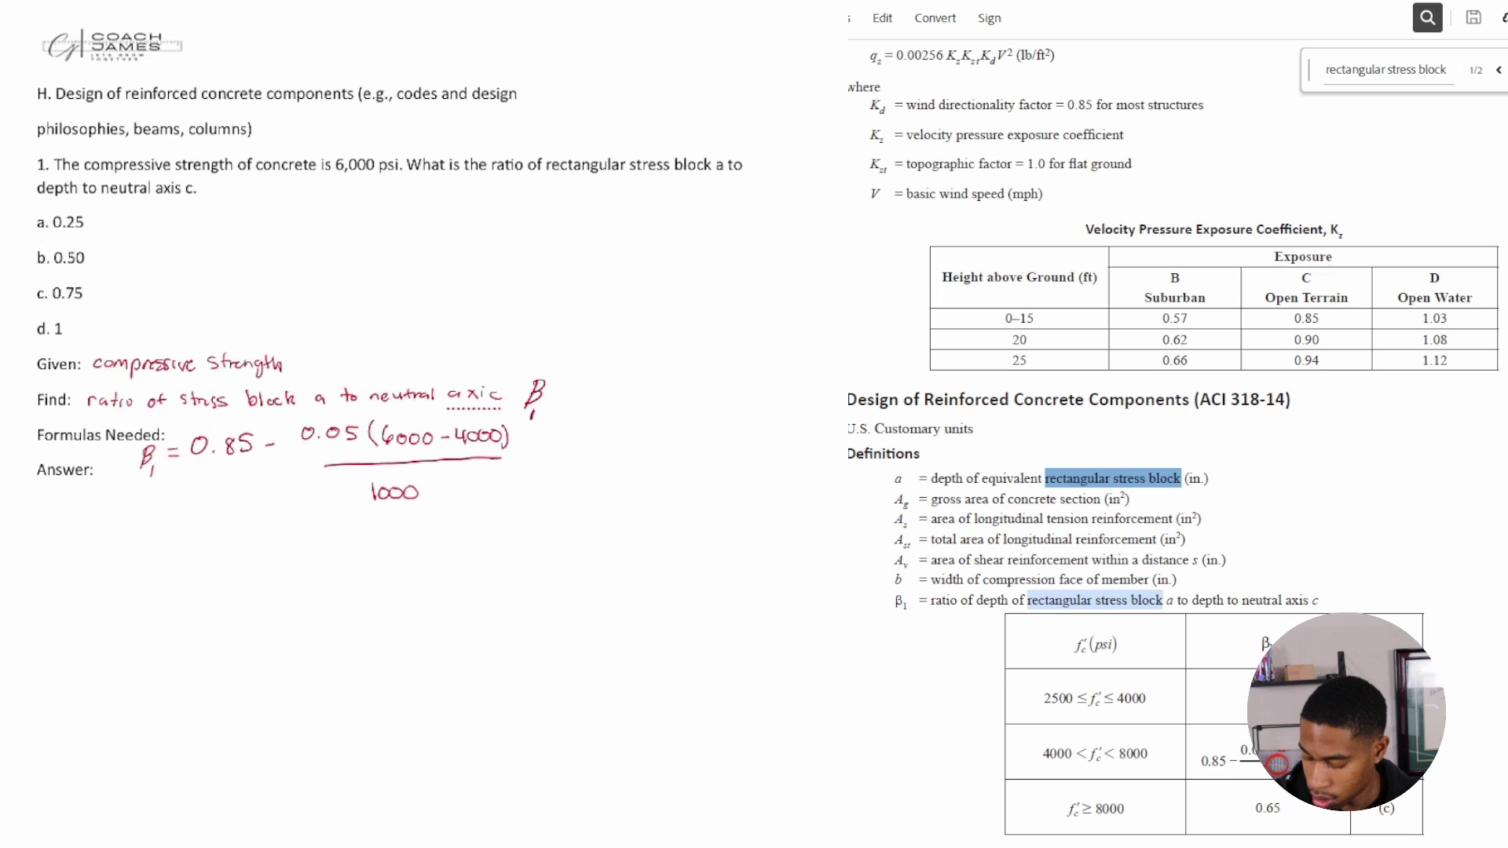
{"action": "mouse_move", "coordinate": [148, 532]}
{"action": "left_mouse_down"}
{"action": "mouse_move", "coordinate": [152, 504]}
{"action": "mouse_move", "coordinate": [164, 539]}
{"action": "left_mouse_up"}
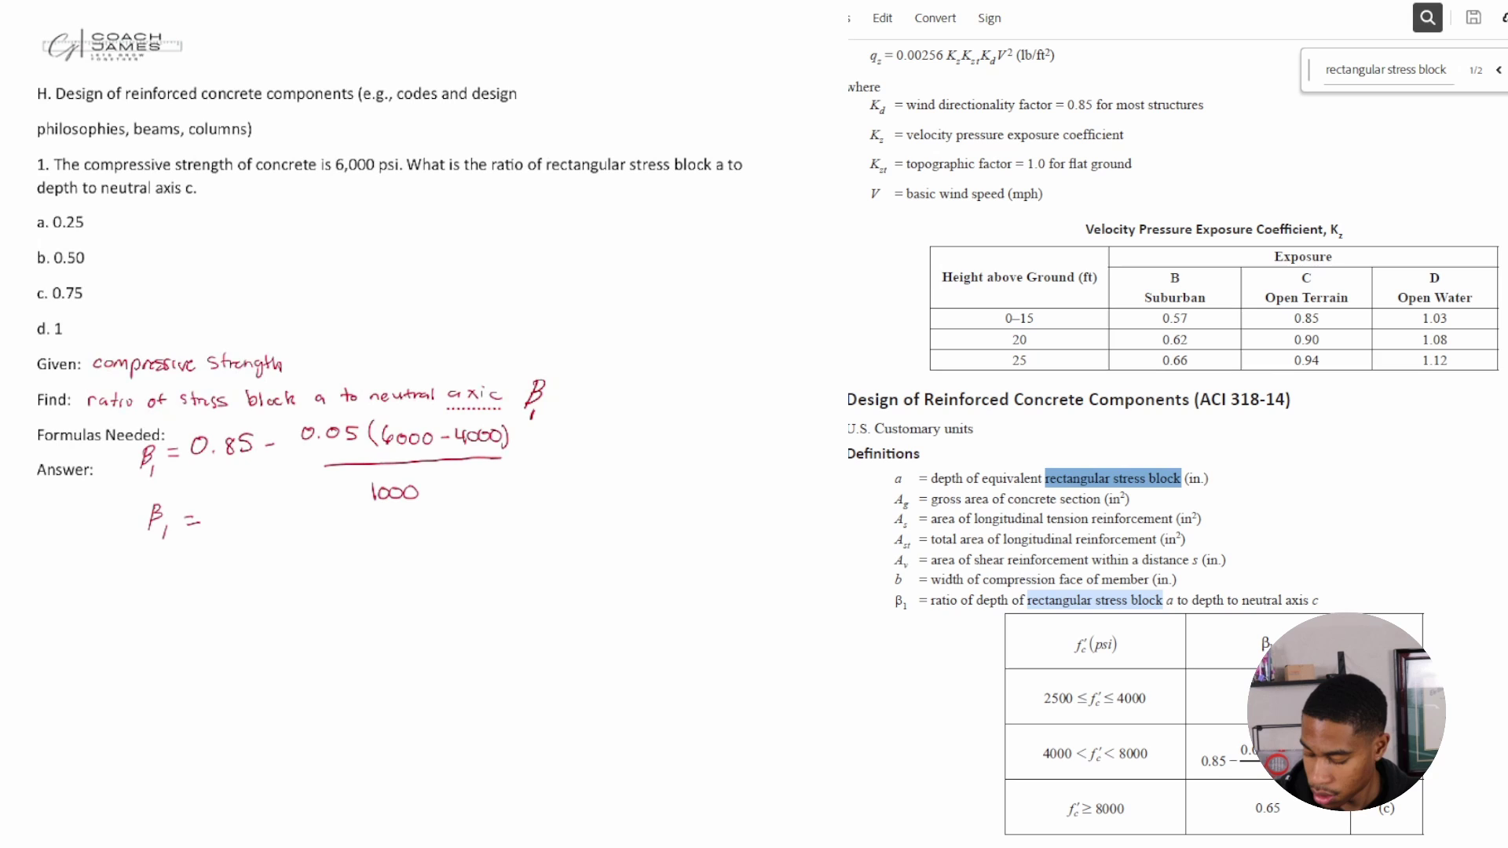
{"action": "left_click_drag", "start_coordinate": [228, 513], "coordinate": [268, 535]}
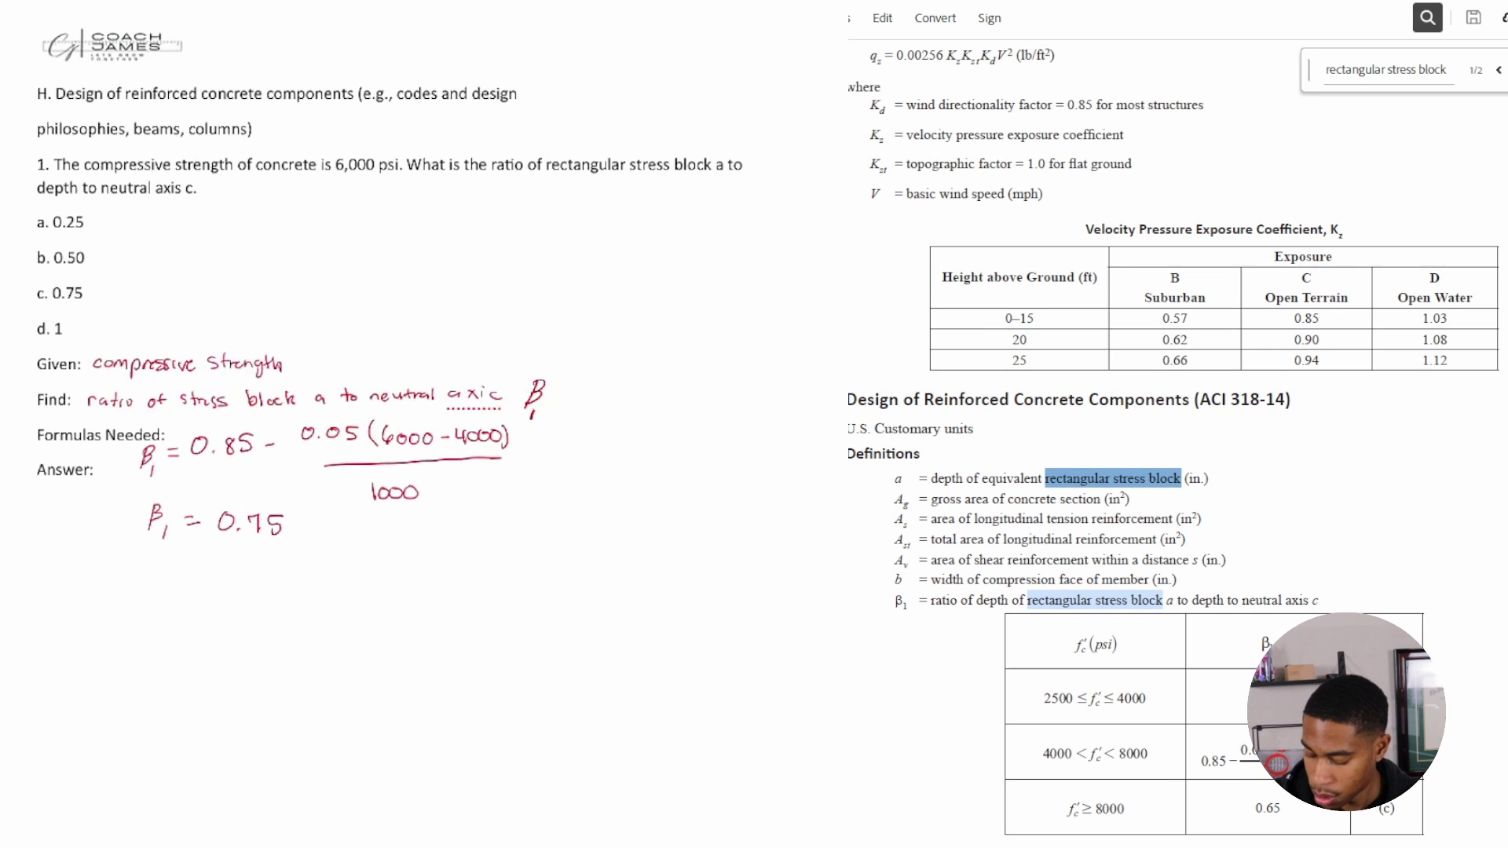
{"action": "mouse_move", "coordinate": [47, 278]}
{"action": "left_mouse_down"}
{"action": "mouse_move", "coordinate": [102, 302]}
{"action": "mouse_move", "coordinate": [45, 276]}
{"action": "left_mouse_up"}
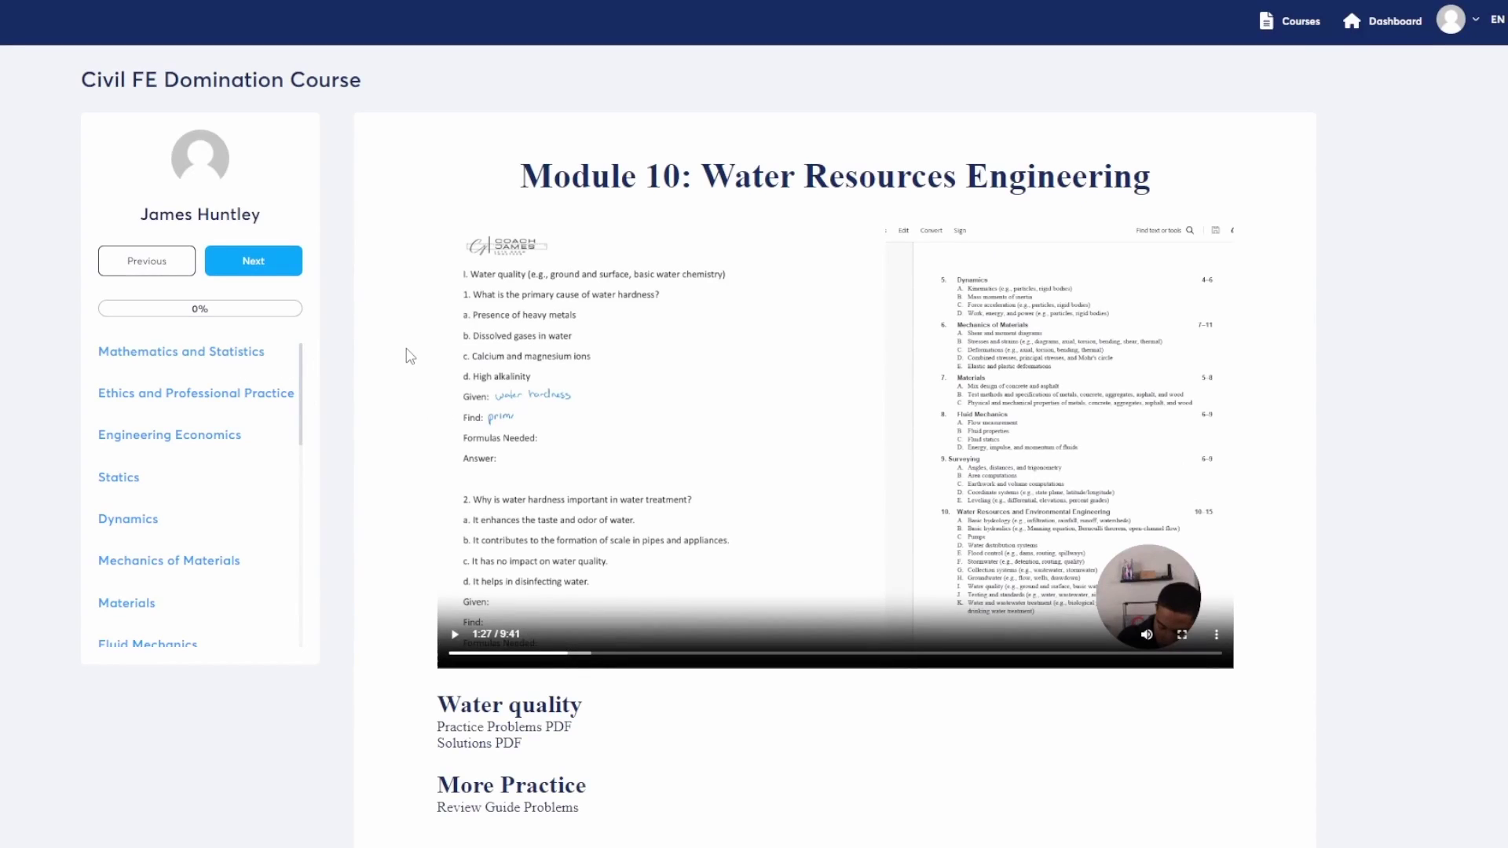
Expand the sidebar topics from Mathematics and Statistics through Water Resources and Environmental Engineering.
{"action": "scroll", "coordinate": [406, 354], "scroll_direction": "down", "scroll_amount": 2}
{"action": "scroll", "coordinate": [407, 353], "scroll_direction": "up", "scroll_amount": 2}
{"action": "scroll", "coordinate": [370, 384], "scroll_direction": "down", "scroll_amount": 1}
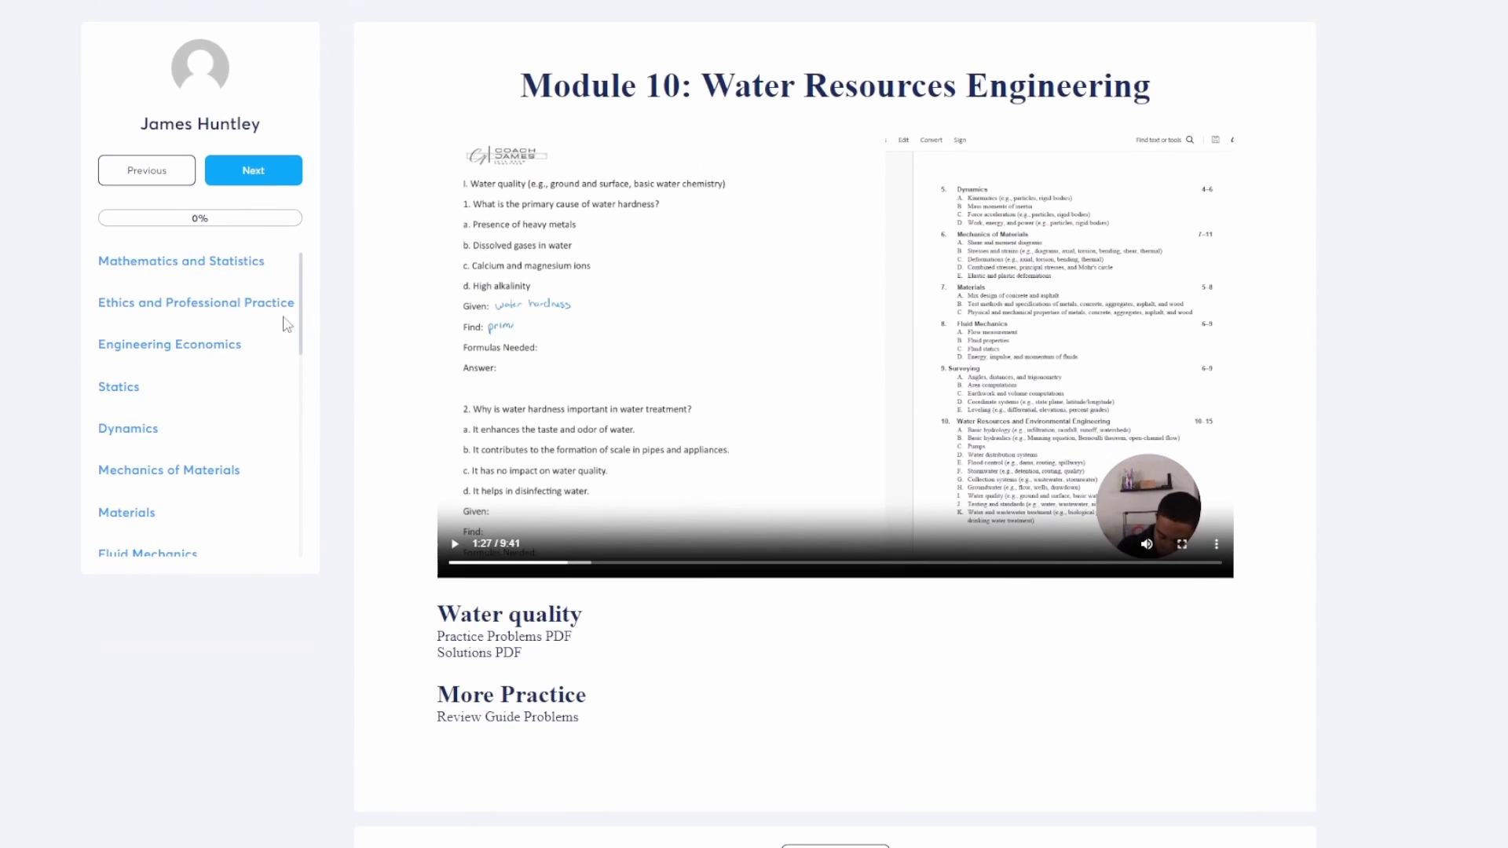
{"action": "left_click", "coordinate": [171, 271]}
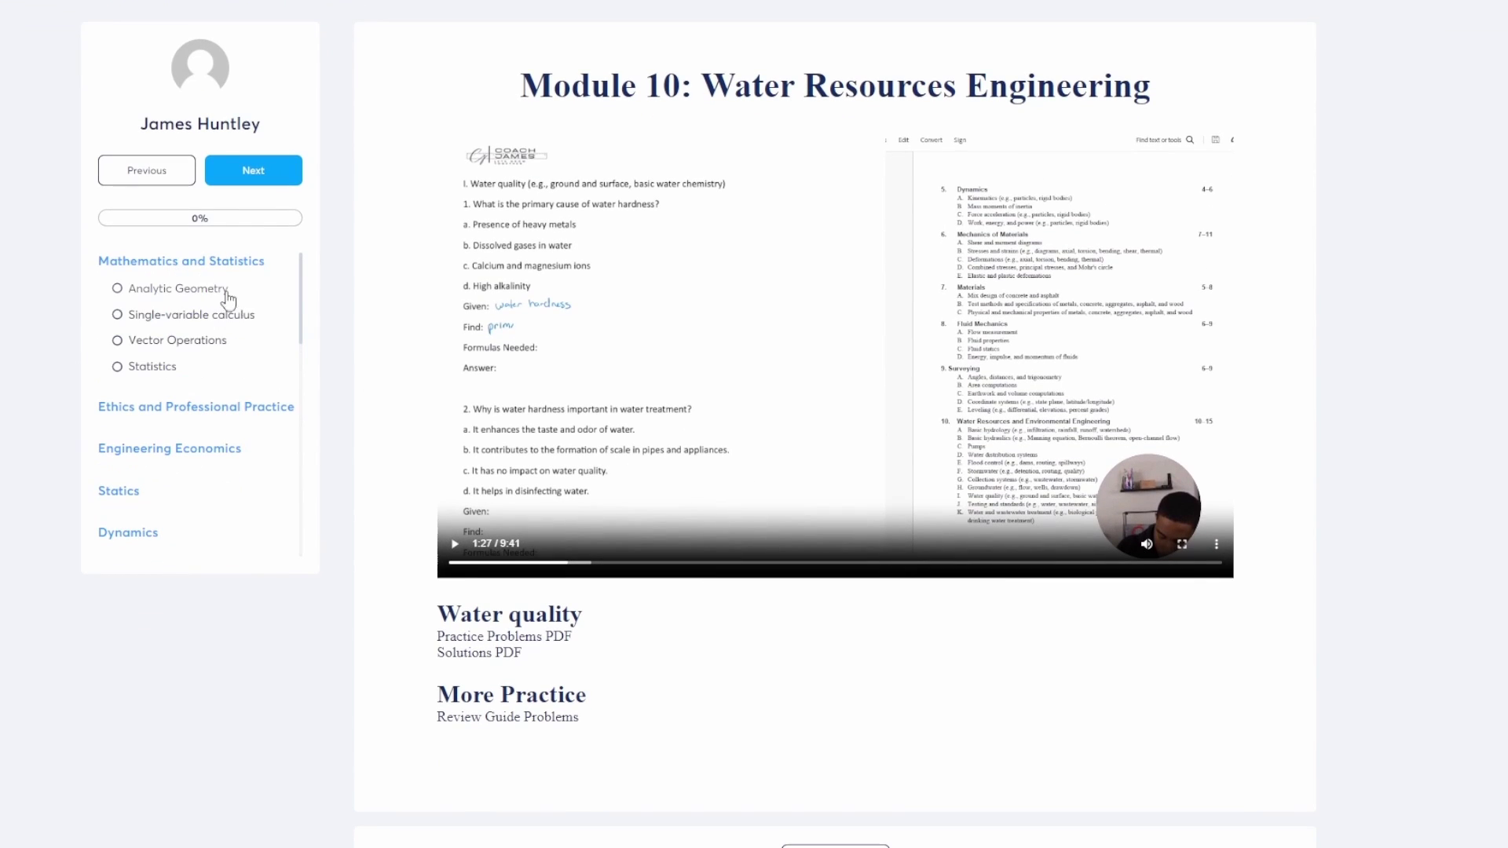
{"action": "left_click", "coordinate": [202, 407]}
{"action": "scroll", "coordinate": [201, 415], "scroll_direction": "down", "scroll_amount": 2}
{"action": "left_click", "coordinate": [184, 374]}
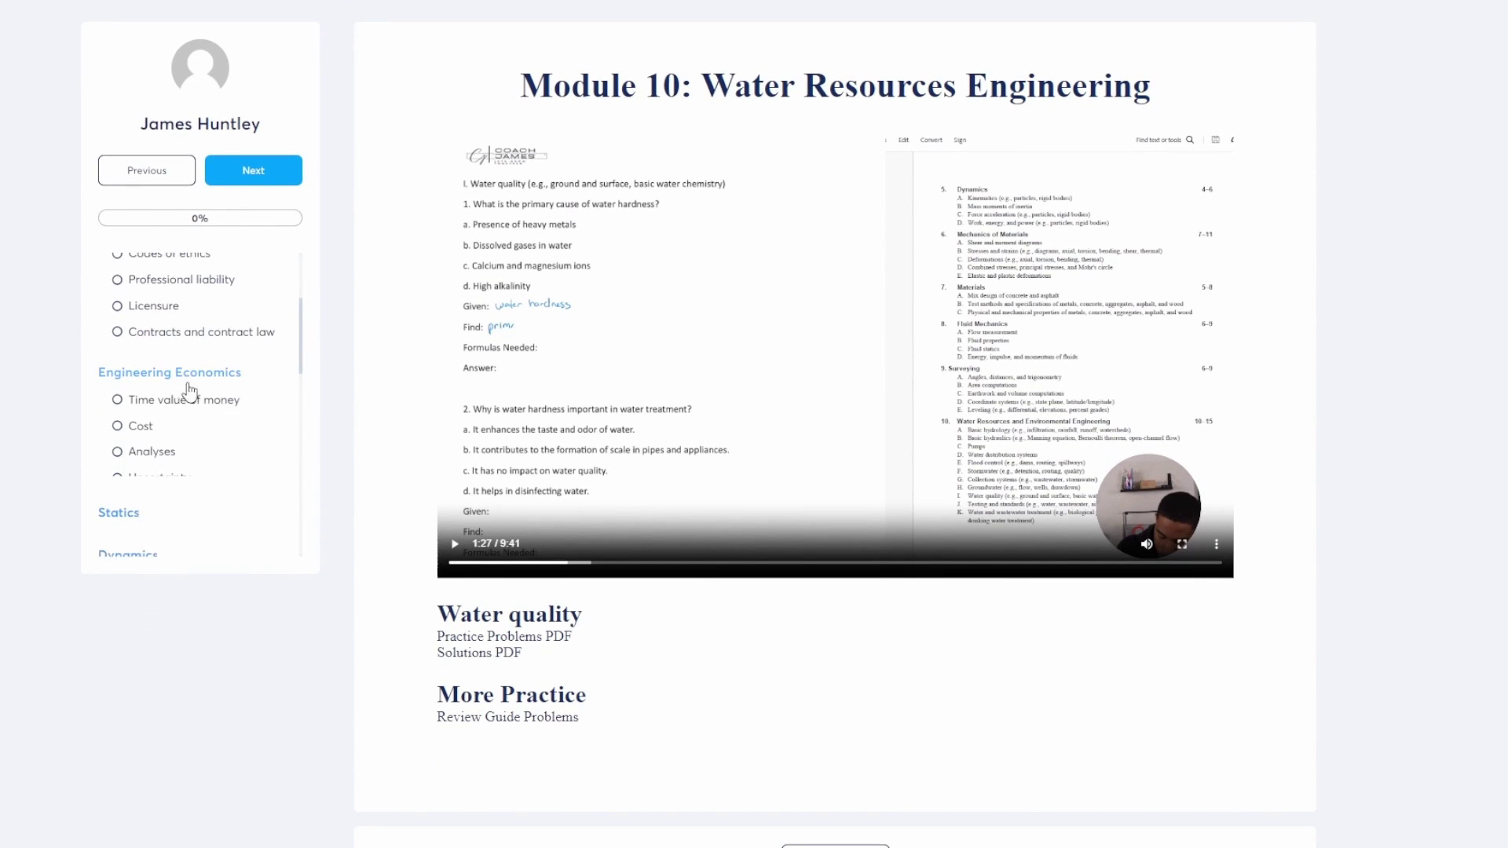
{"action": "scroll", "coordinate": [155, 460], "scroll_direction": "down", "scroll_amount": 2}
{"action": "left_click", "coordinate": [153, 465]}
{"action": "scroll", "coordinate": [159, 452], "scroll_direction": "down", "scroll_amount": 2}
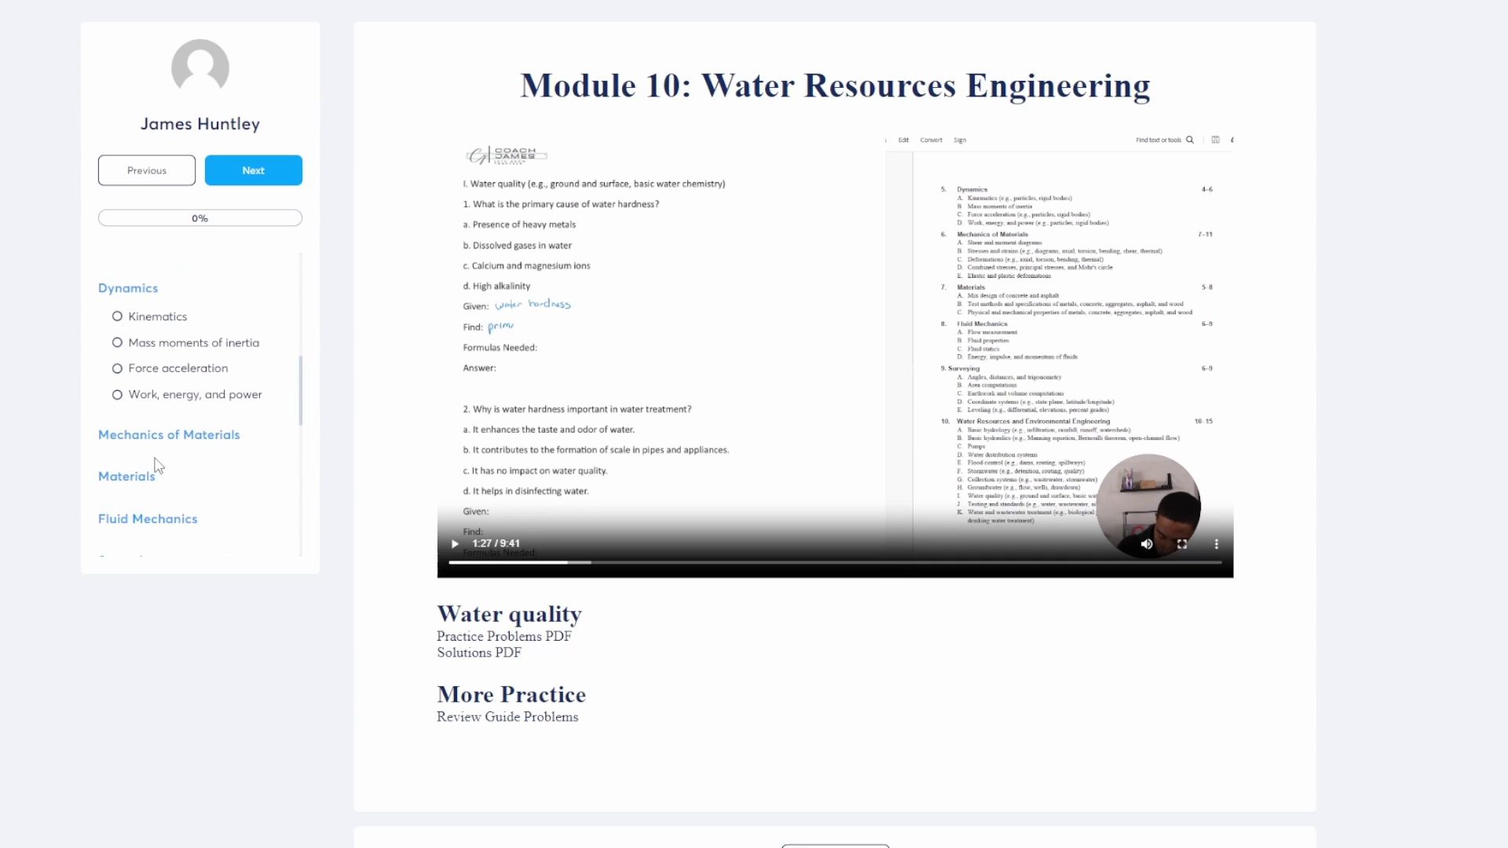
{"action": "left_click", "coordinate": [163, 437]}
{"action": "scroll", "coordinate": [157, 456], "scroll_direction": "down", "scroll_amount": 2}
{"action": "left_click", "coordinate": [157, 493]}
{"action": "scroll", "coordinate": [155, 471], "scroll_direction": "down", "scroll_amount": 1}
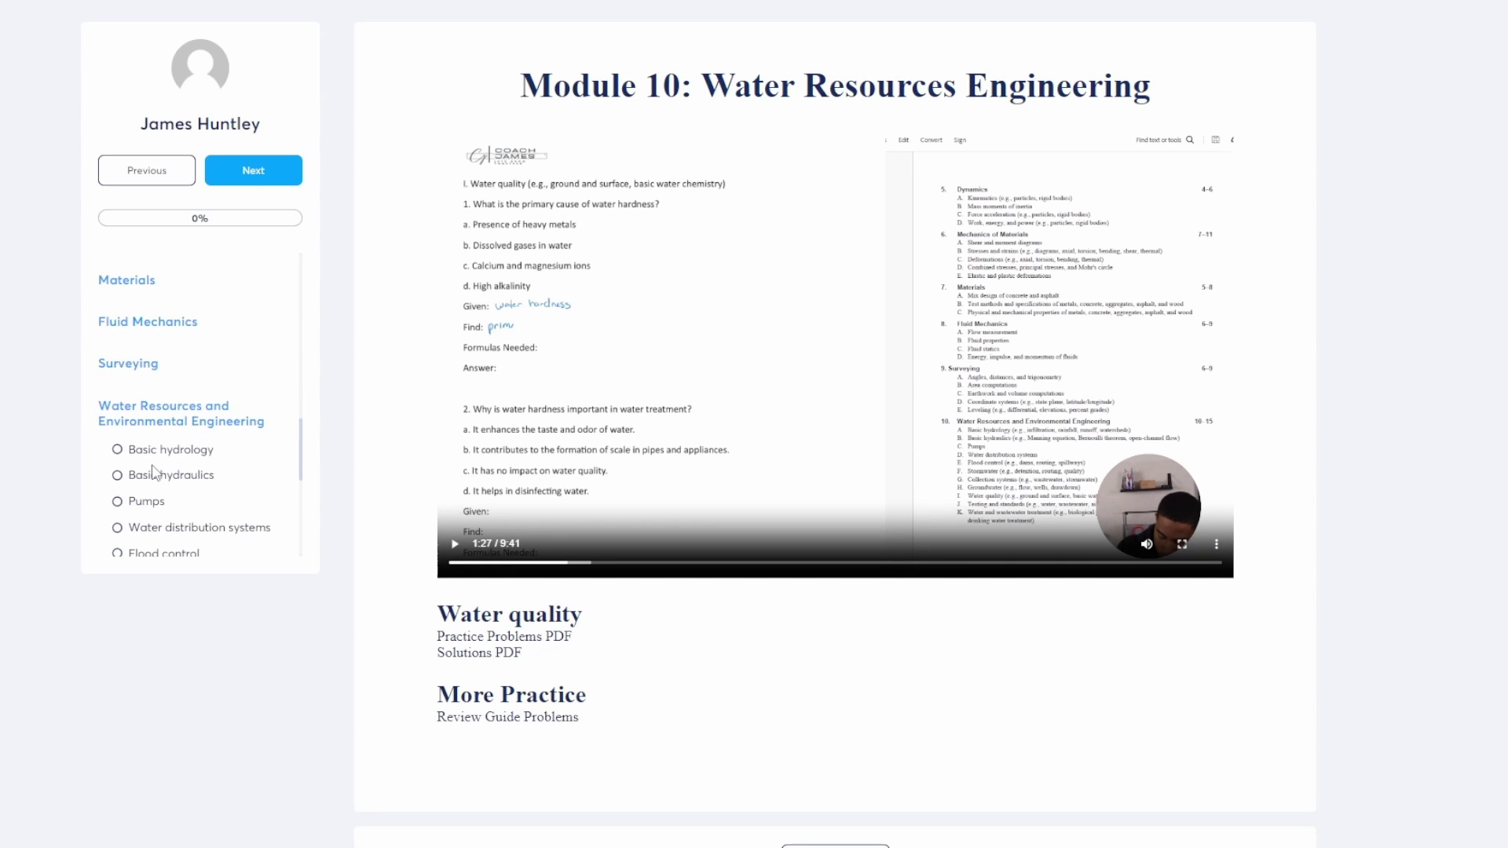
{"action": "scroll", "coordinate": [173, 428], "scroll_direction": "down", "scroll_amount": 4}
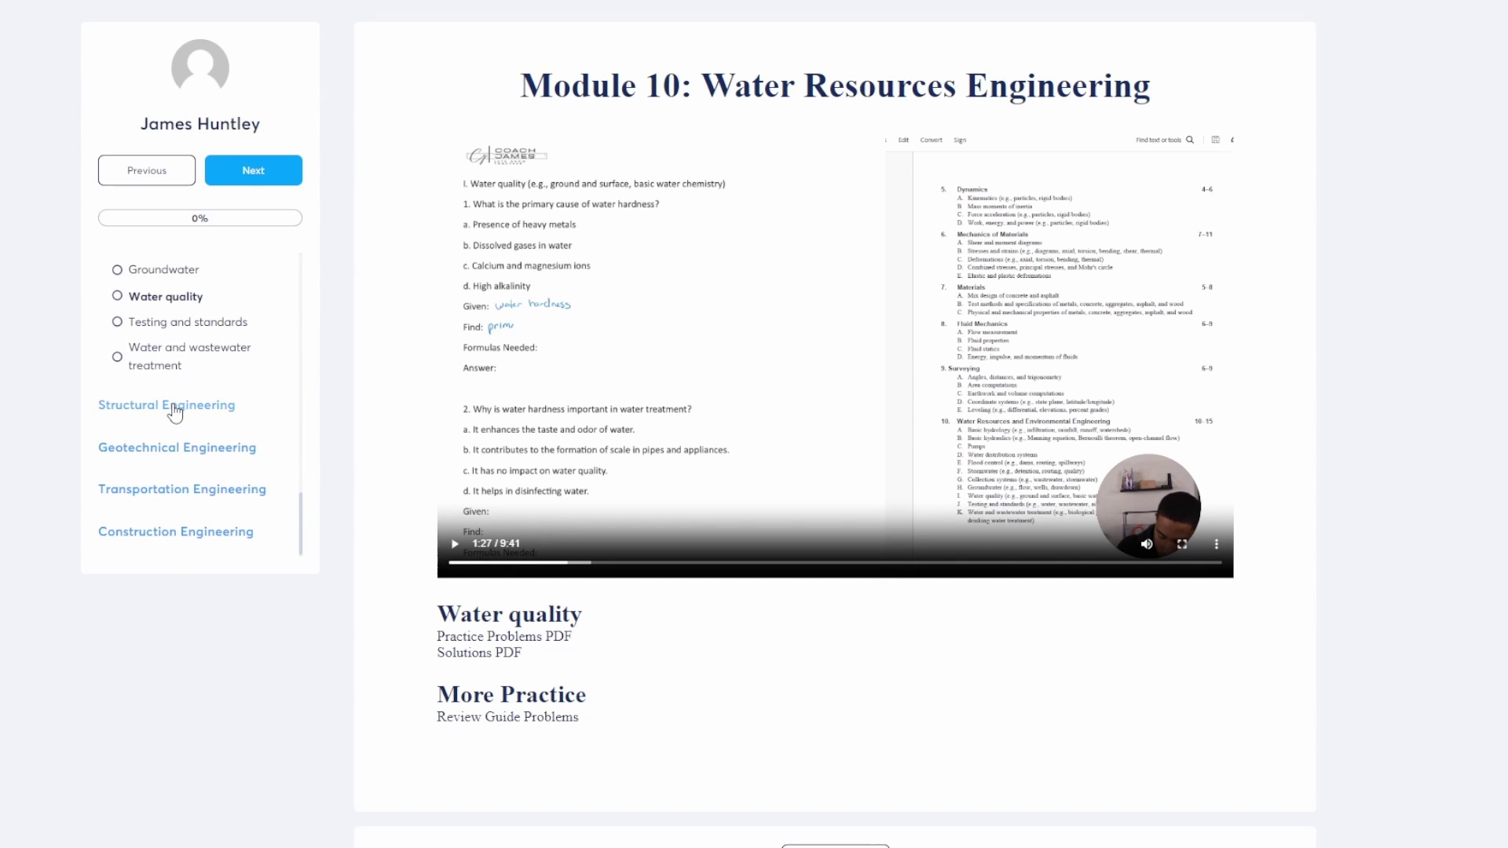
Open Structural Engineering's Design of steel components lesson and play its video.
{"action": "left_click", "coordinate": [176, 406]}
{"action": "scroll", "coordinate": [179, 411], "scroll_direction": "down", "scroll_amount": 2}
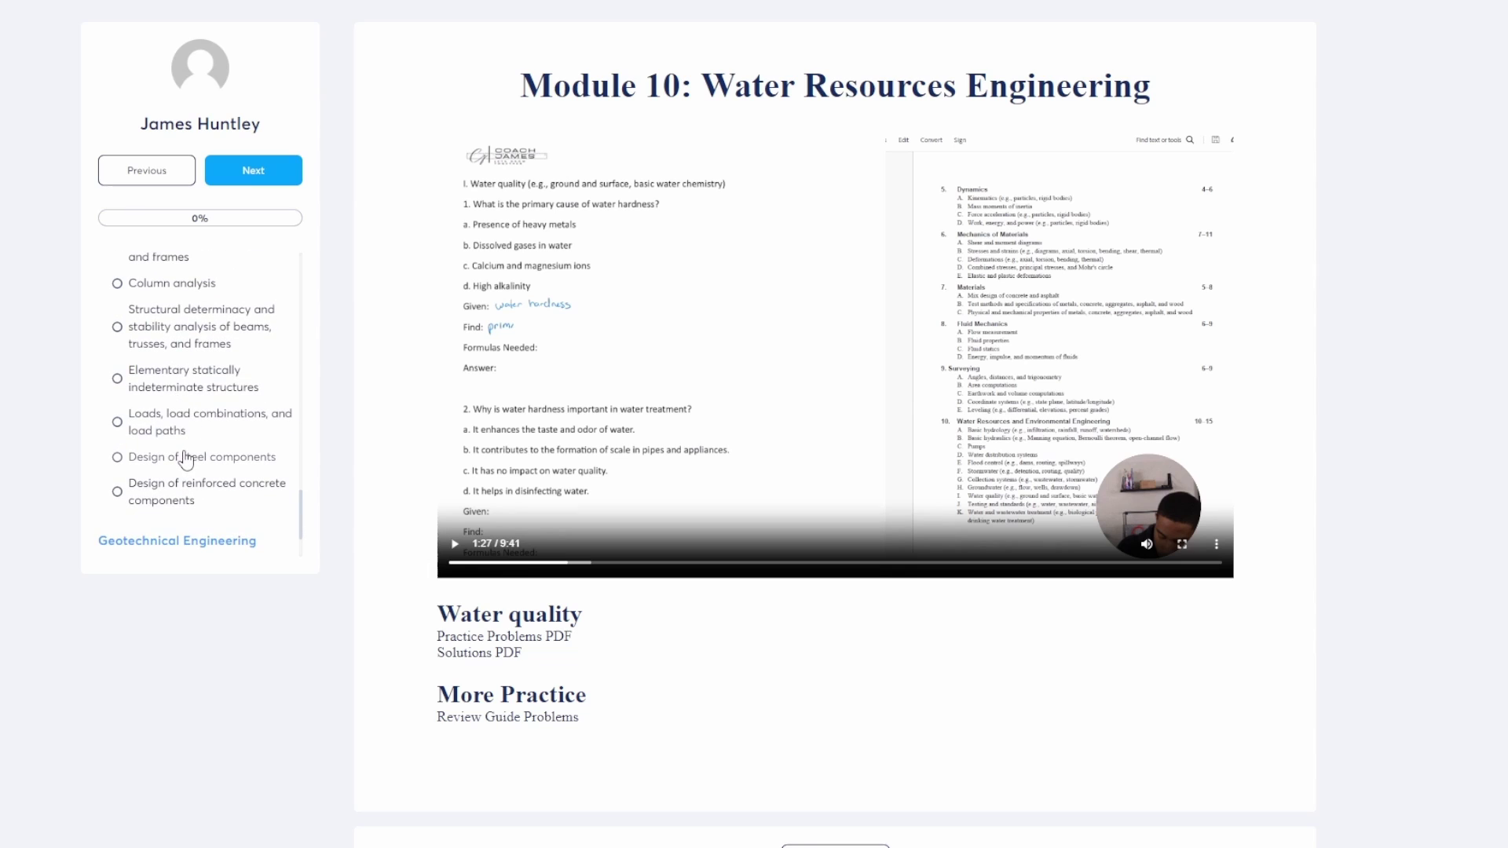
{"action": "left_click", "coordinate": [188, 454]}
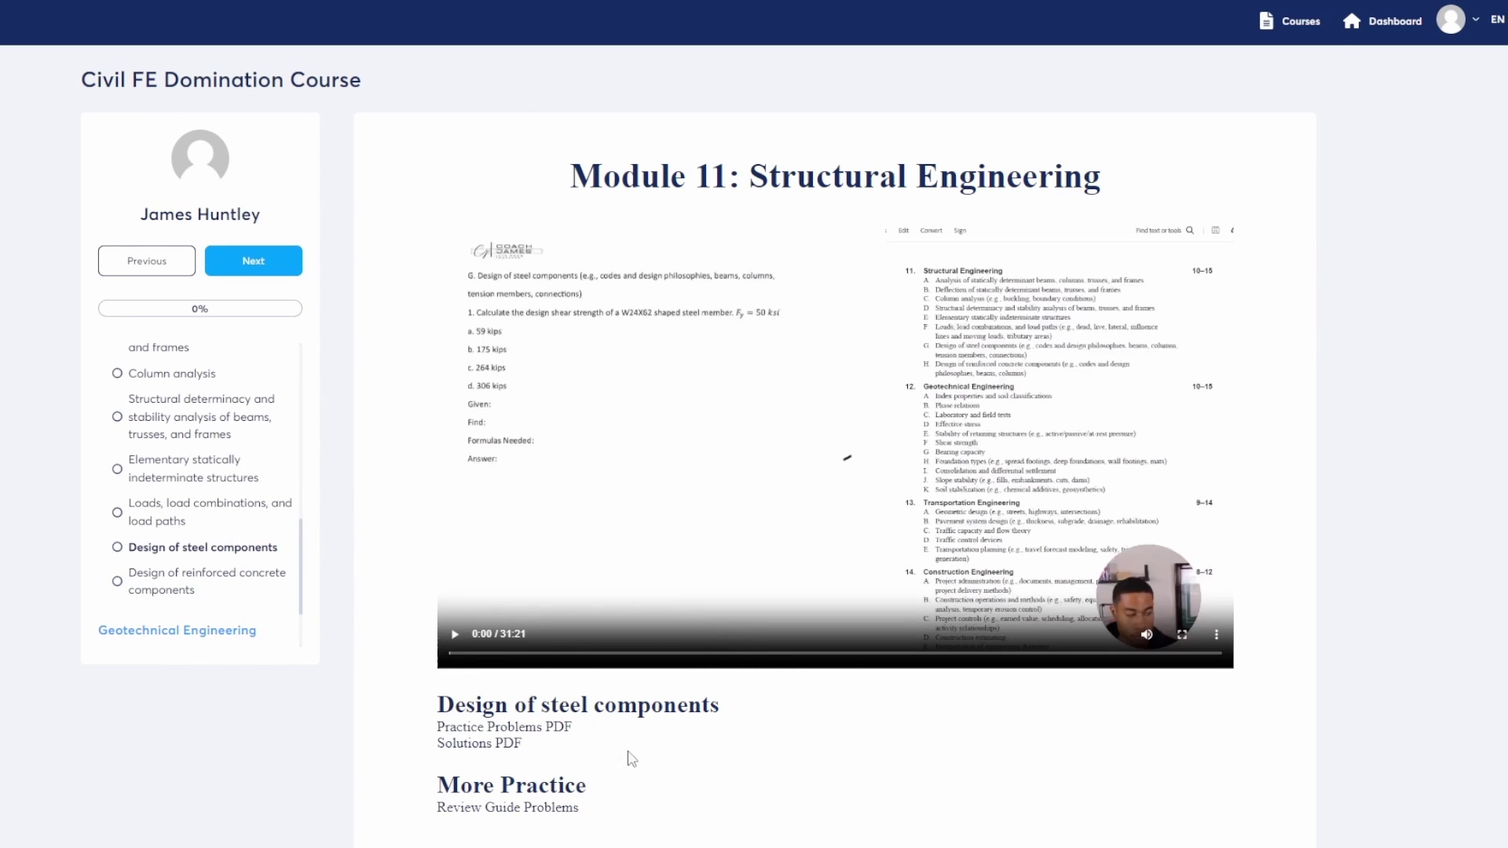
{"action": "left_click", "coordinate": [455, 636]}
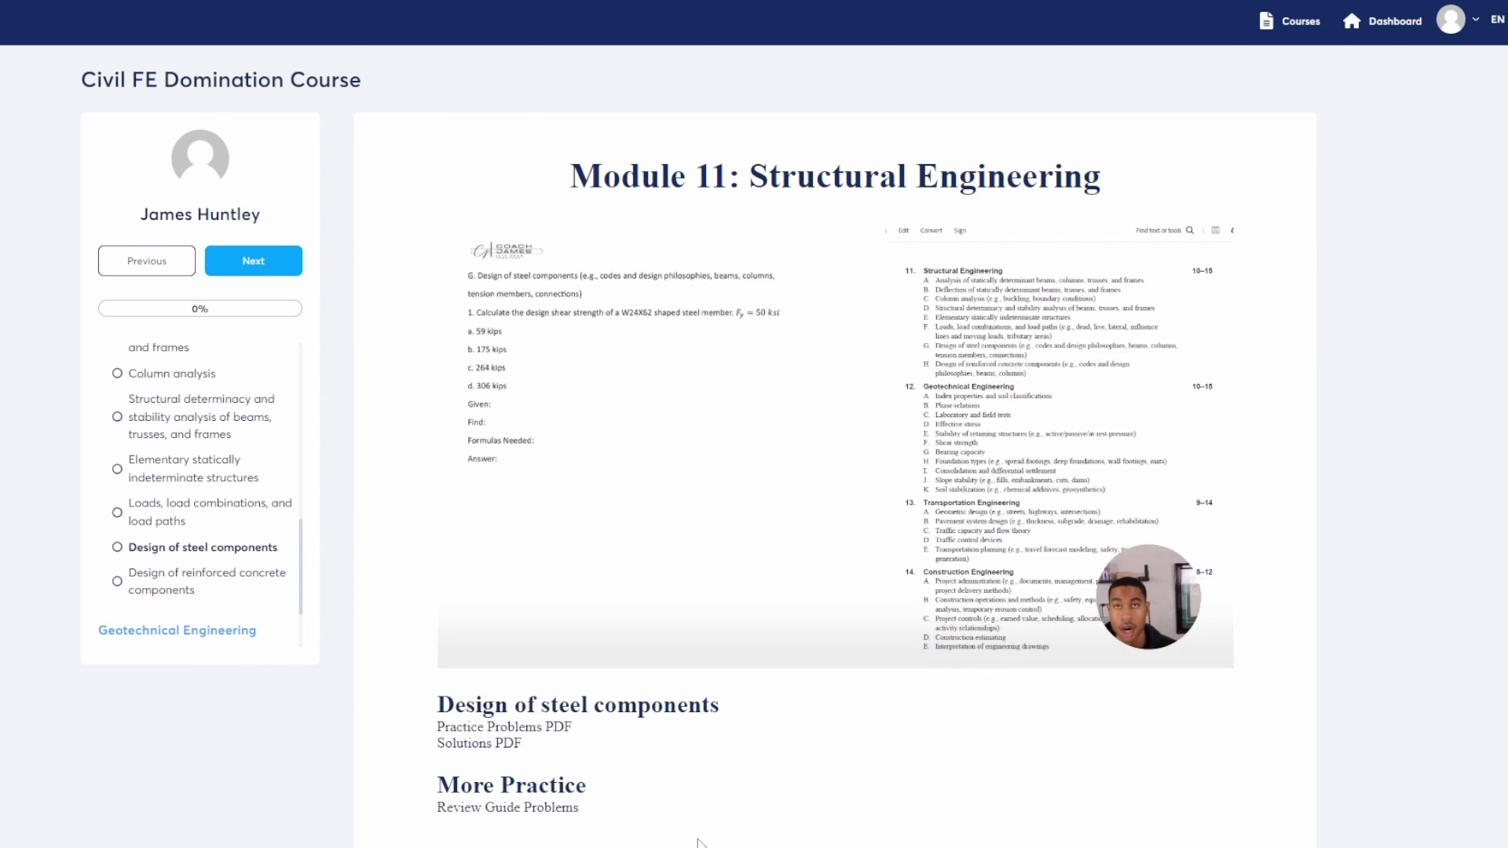
{"action": "scroll", "coordinate": [550, 699], "scroll_direction": "down", "scroll_amount": 1}
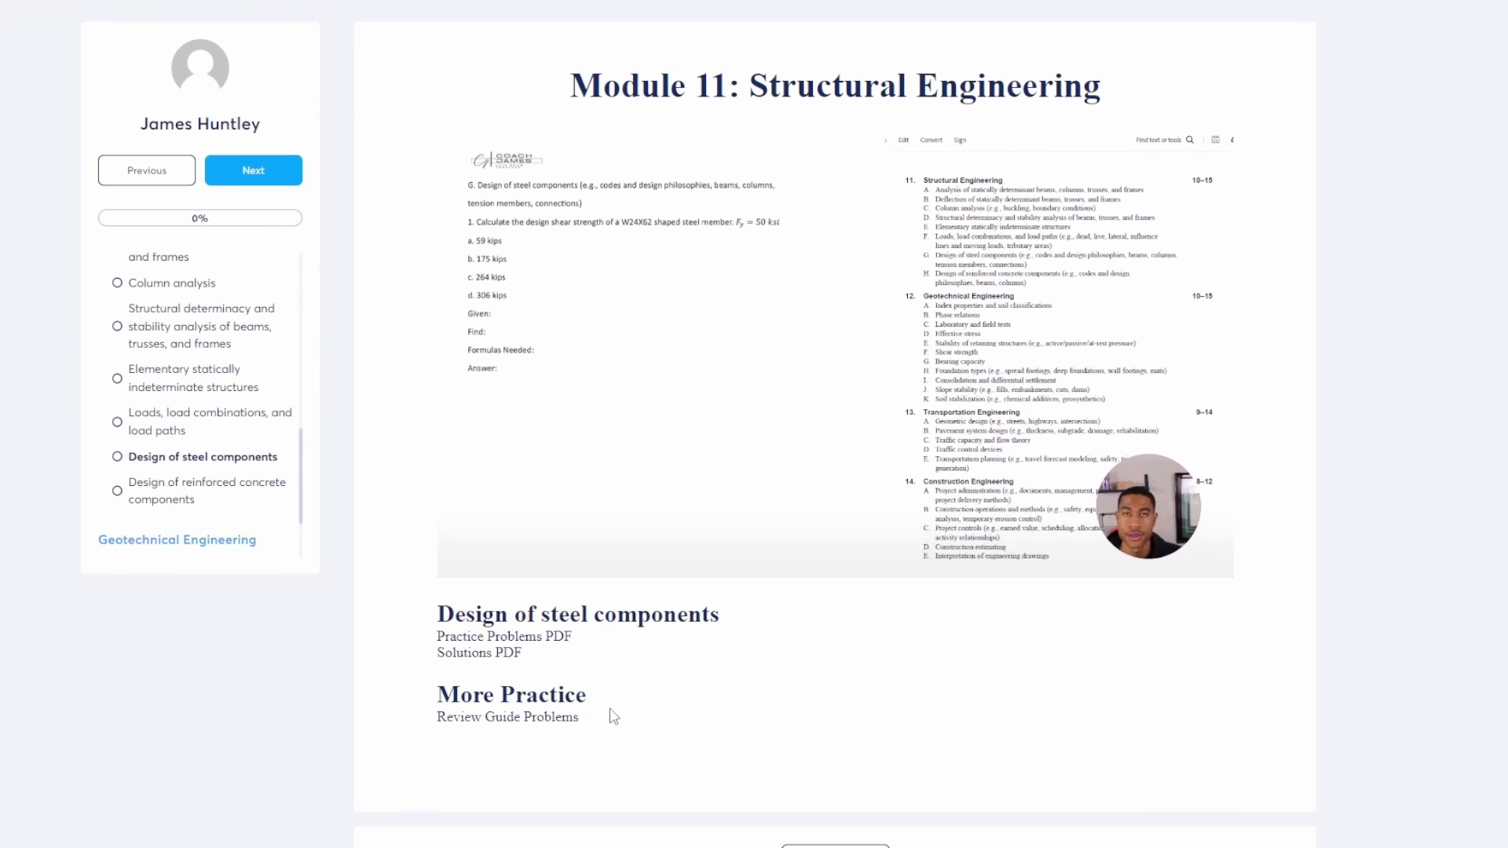
Open the Structural Engineering practice problems PDF and scroll through its pages.
{"action": "left_click", "coordinate": [530, 638]}
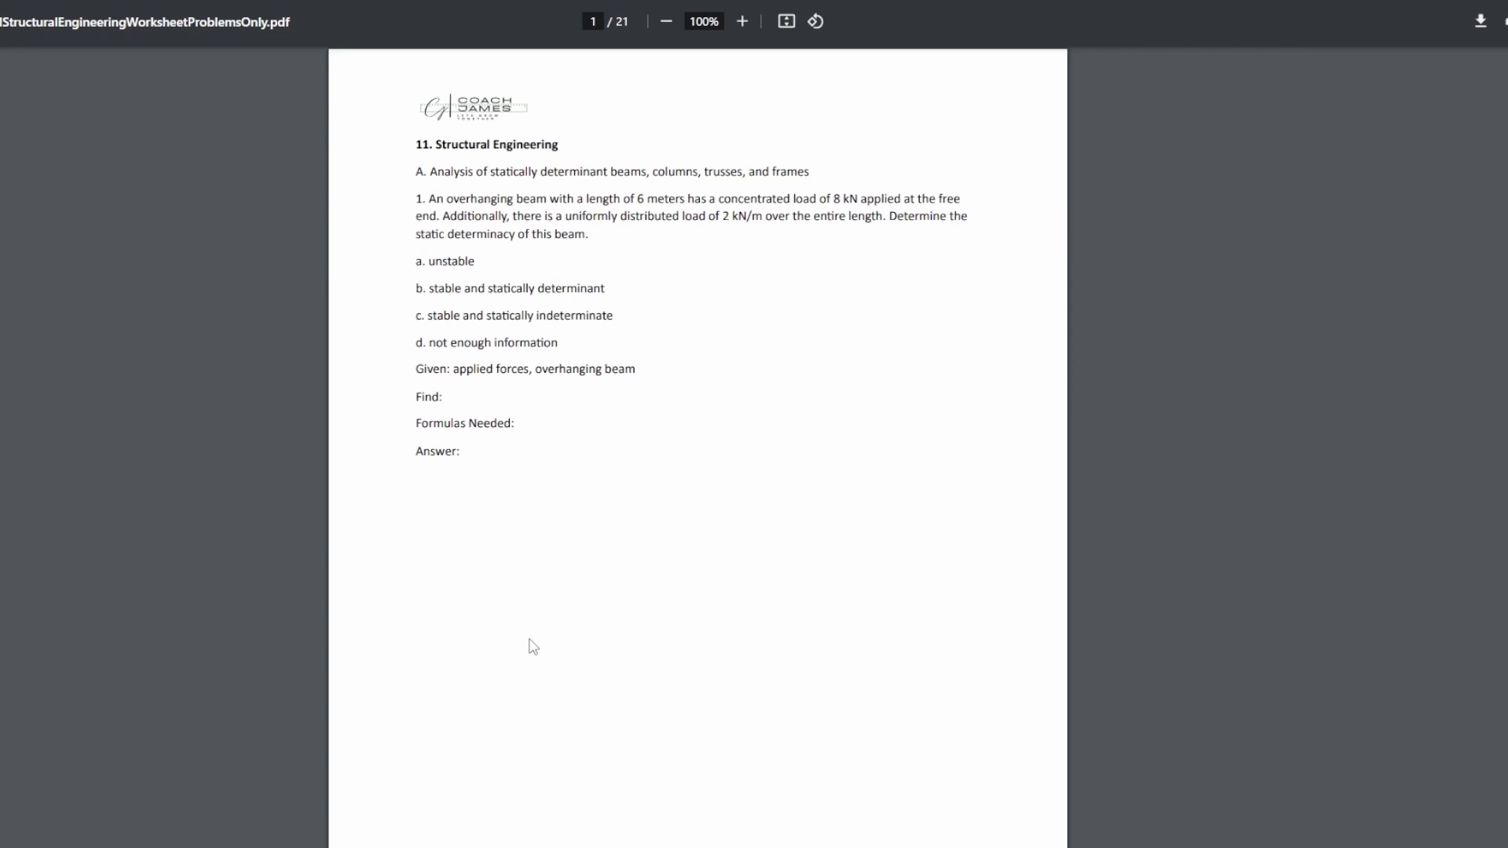
{"action": "scroll", "coordinate": [588, 489], "scroll_direction": "down", "scroll_amount": 10}
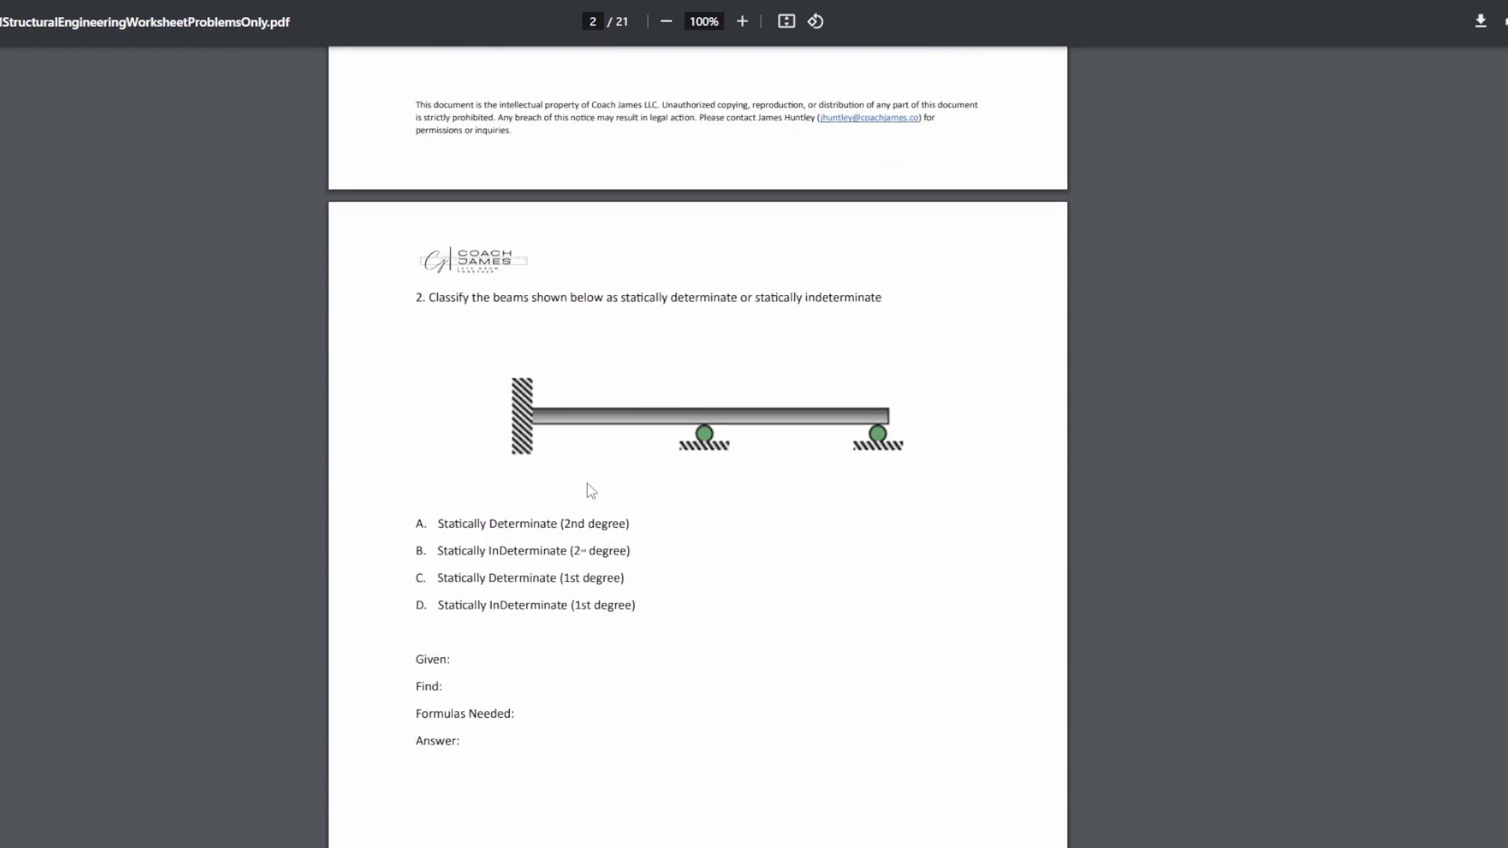
{"action": "scroll", "coordinate": [592, 491], "scroll_direction": "down", "scroll_amount": 17}
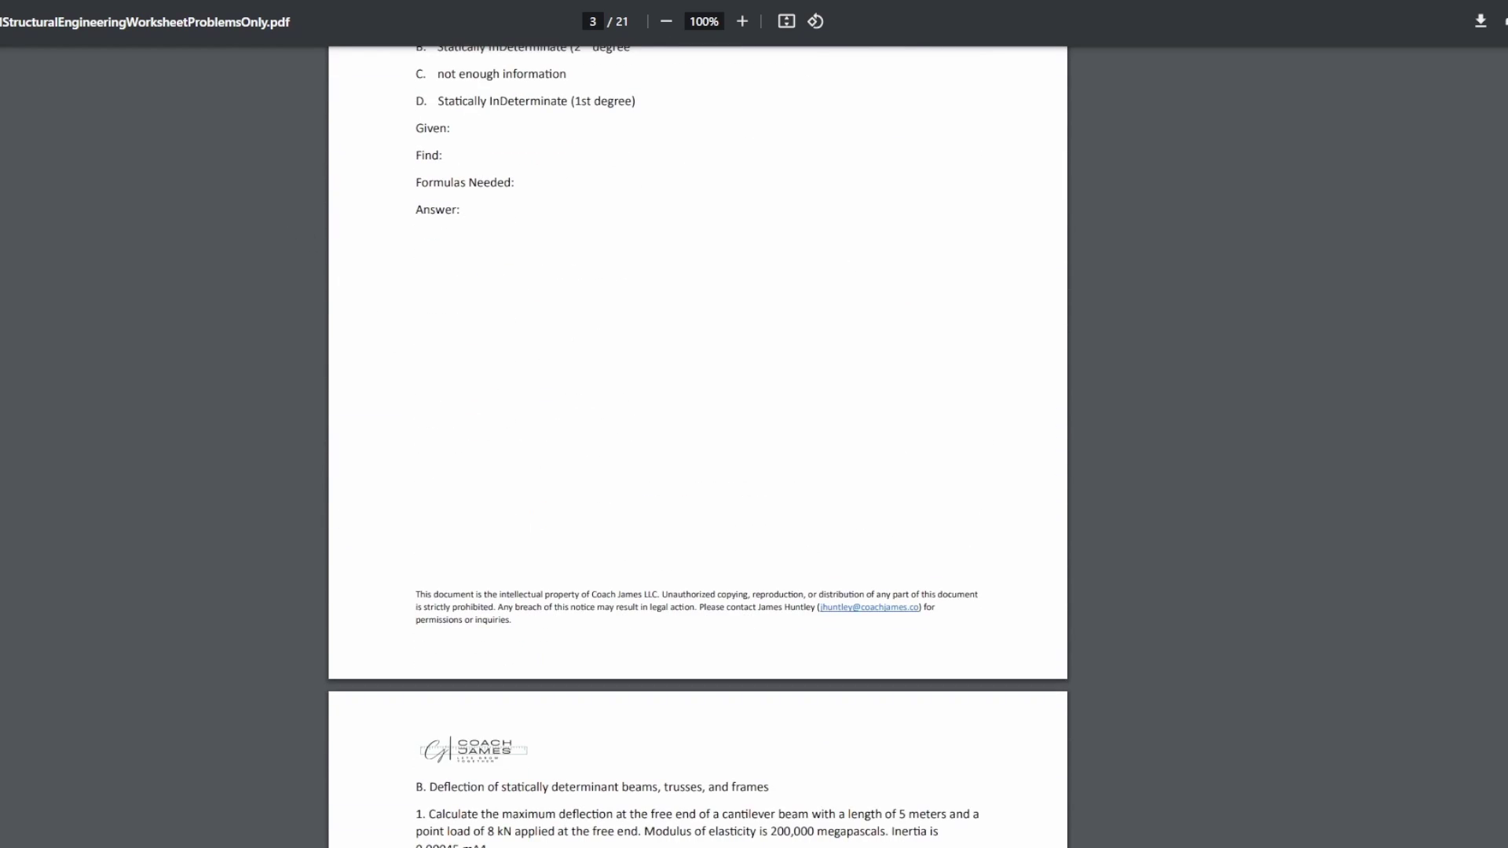
Go back to the lesson page and look through the solutions PDF.
{"action": "key", "text": "alt+Left"}
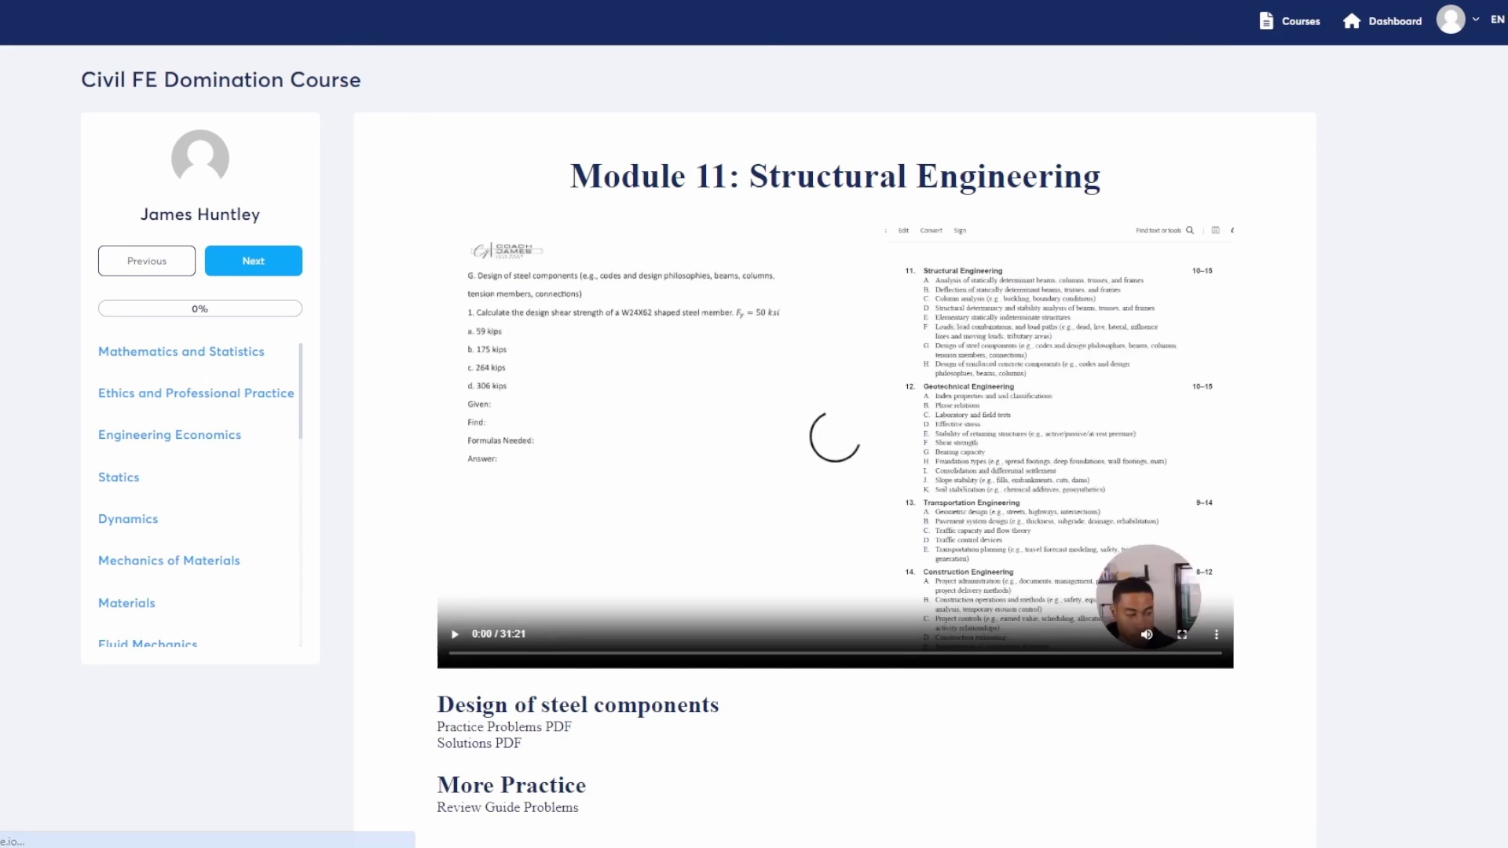
{"action": "scroll", "coordinate": [530, 731], "scroll_direction": "down", "scroll_amount": 1}
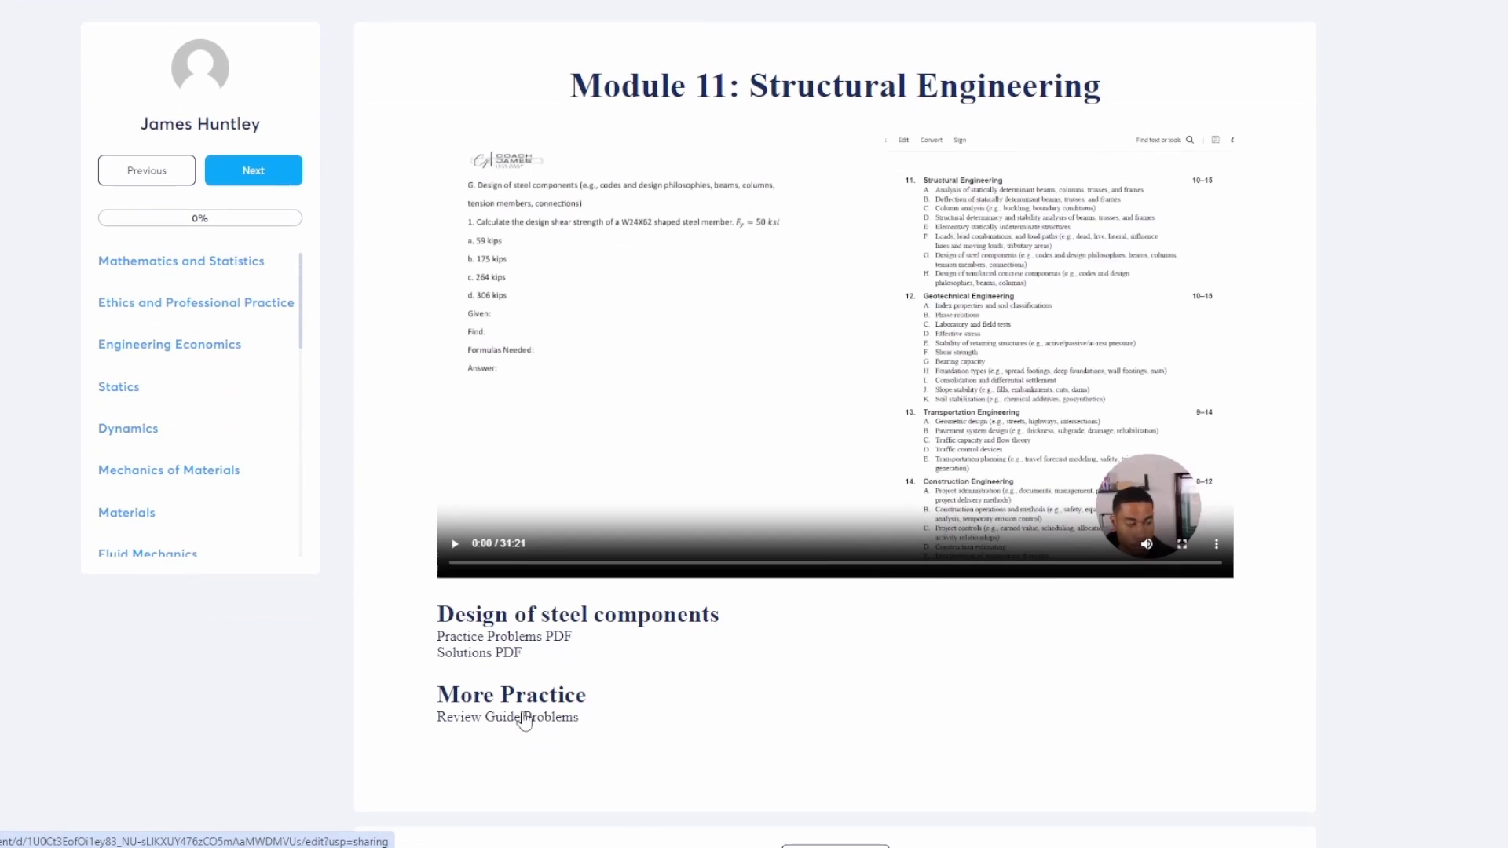
{"action": "left_click", "coordinate": [492, 657]}
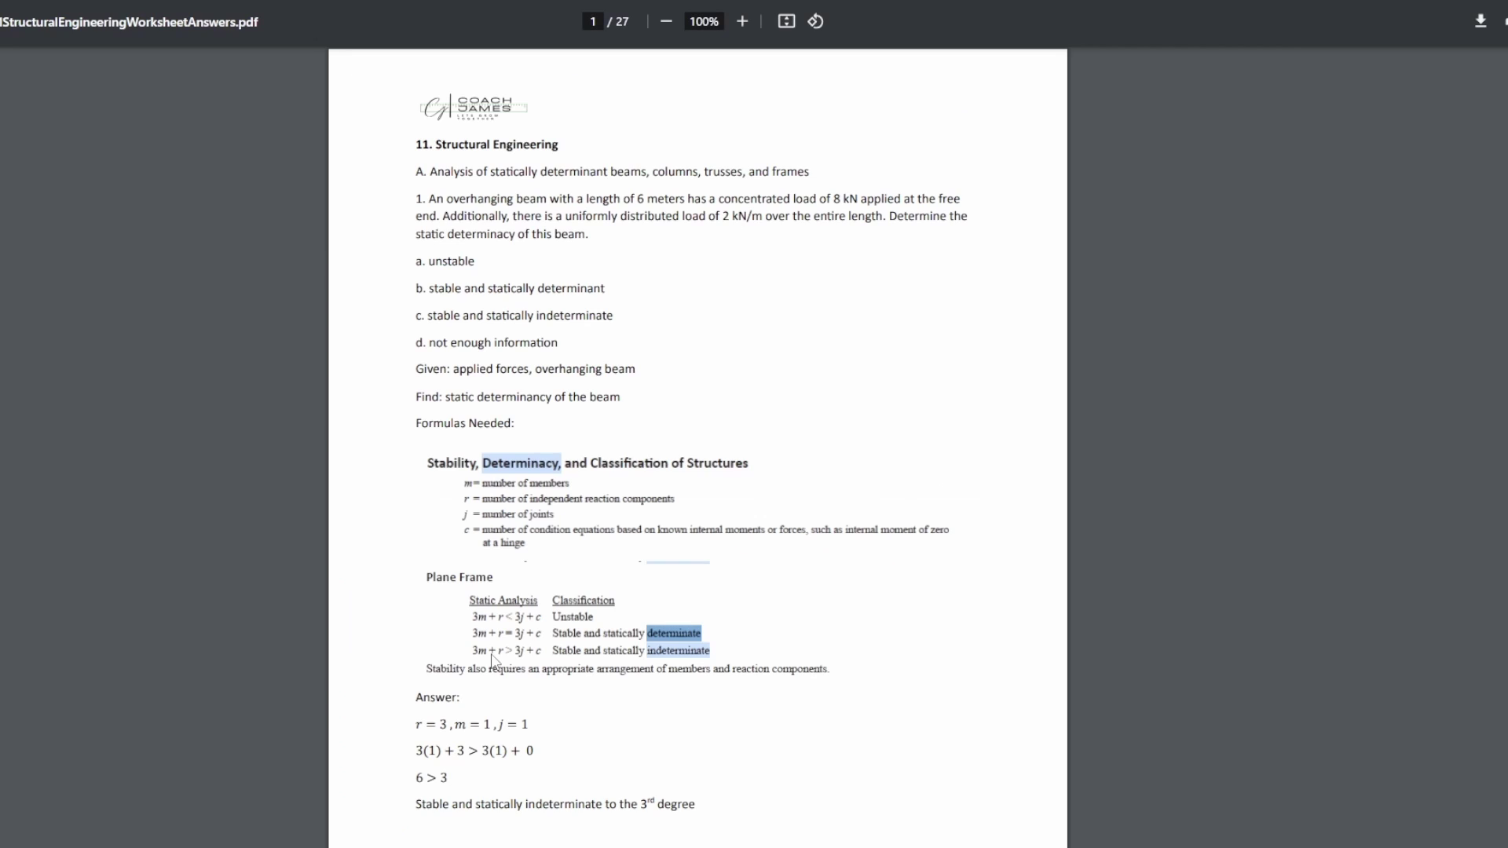
{"action": "scroll", "coordinate": [503, 652], "scroll_direction": "down", "scroll_amount": 10}
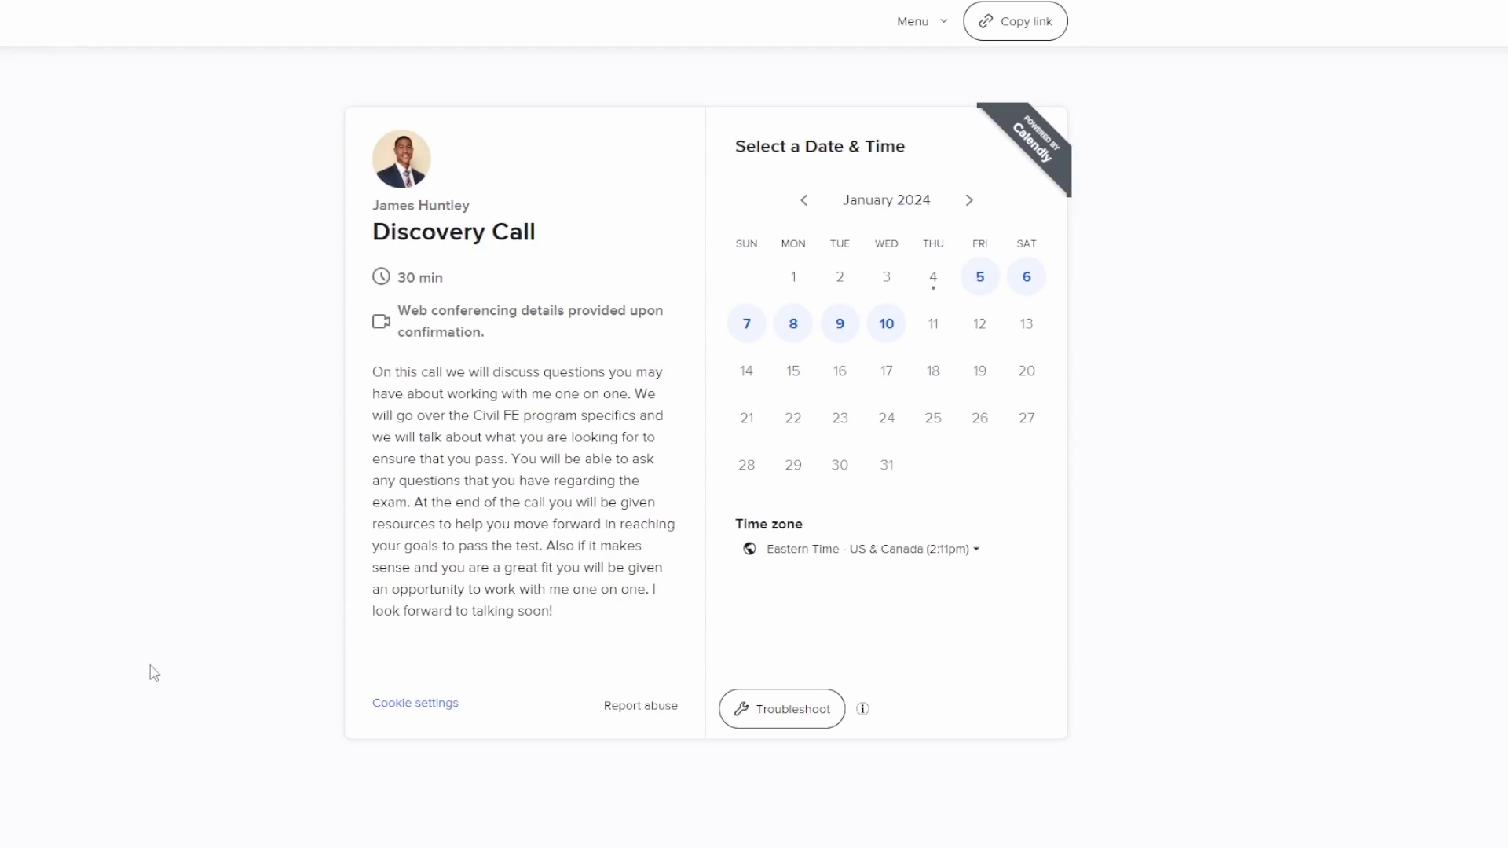
Book the 9:30pm slot on Monday, January 8, 2024 and start filling the Name field.
{"action": "left_click", "coordinate": [795, 325]}
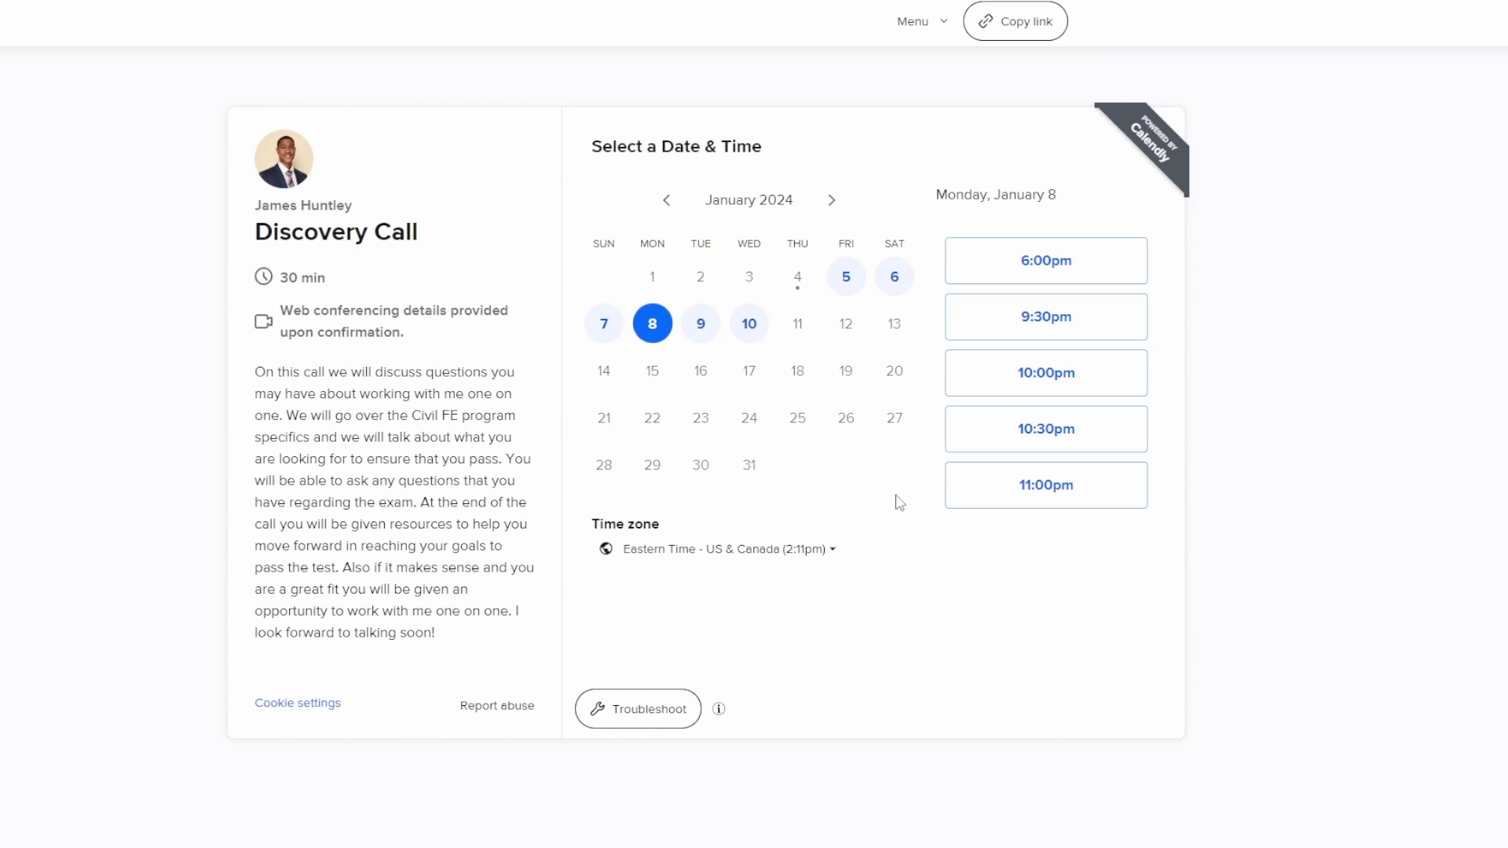
{"action": "left_click", "coordinate": [1074, 326]}
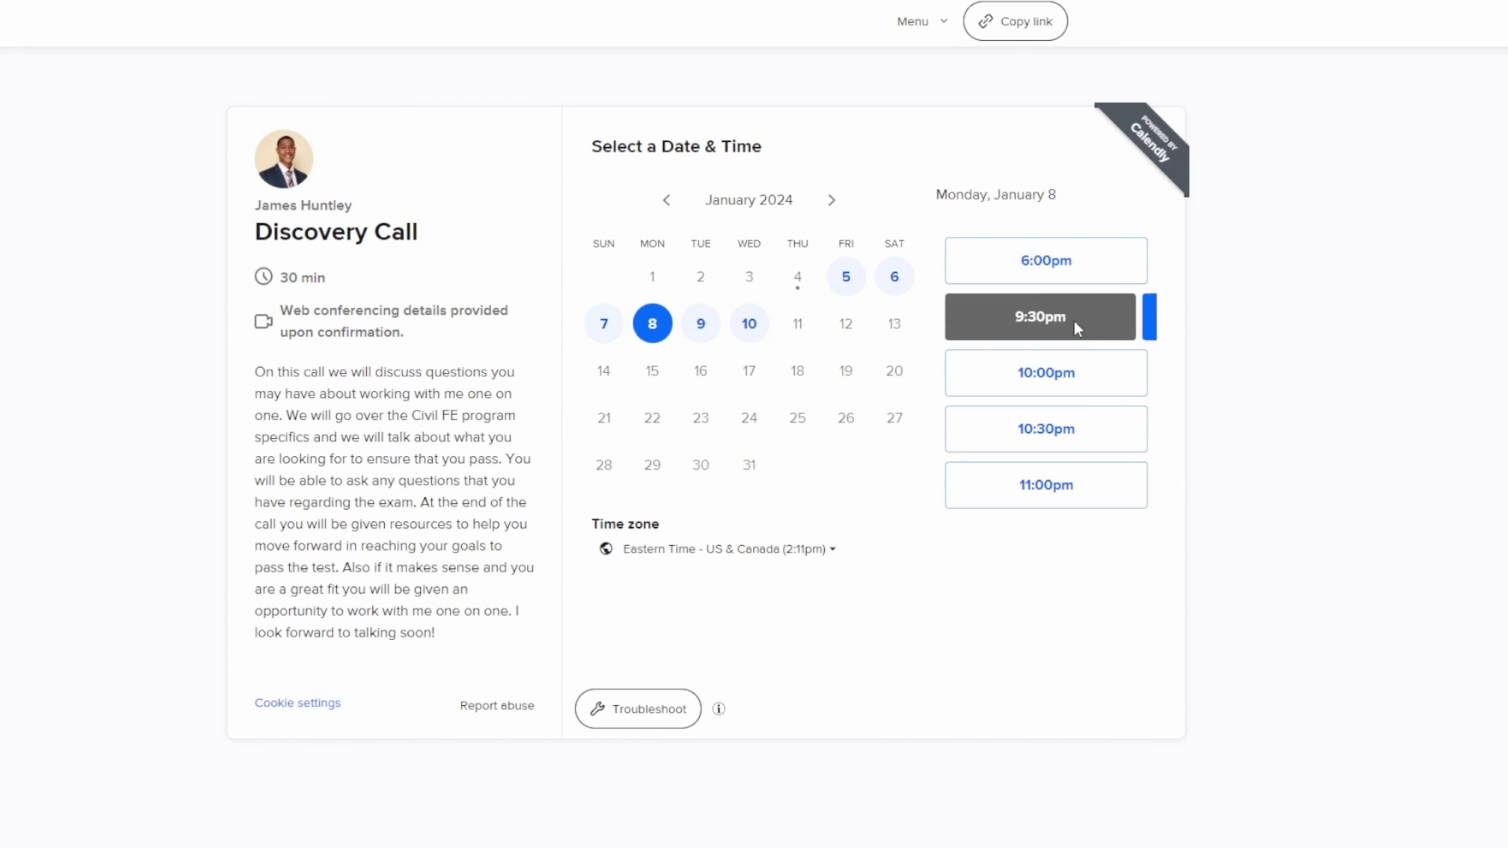
{"action": "left_click", "coordinate": [1078, 328]}
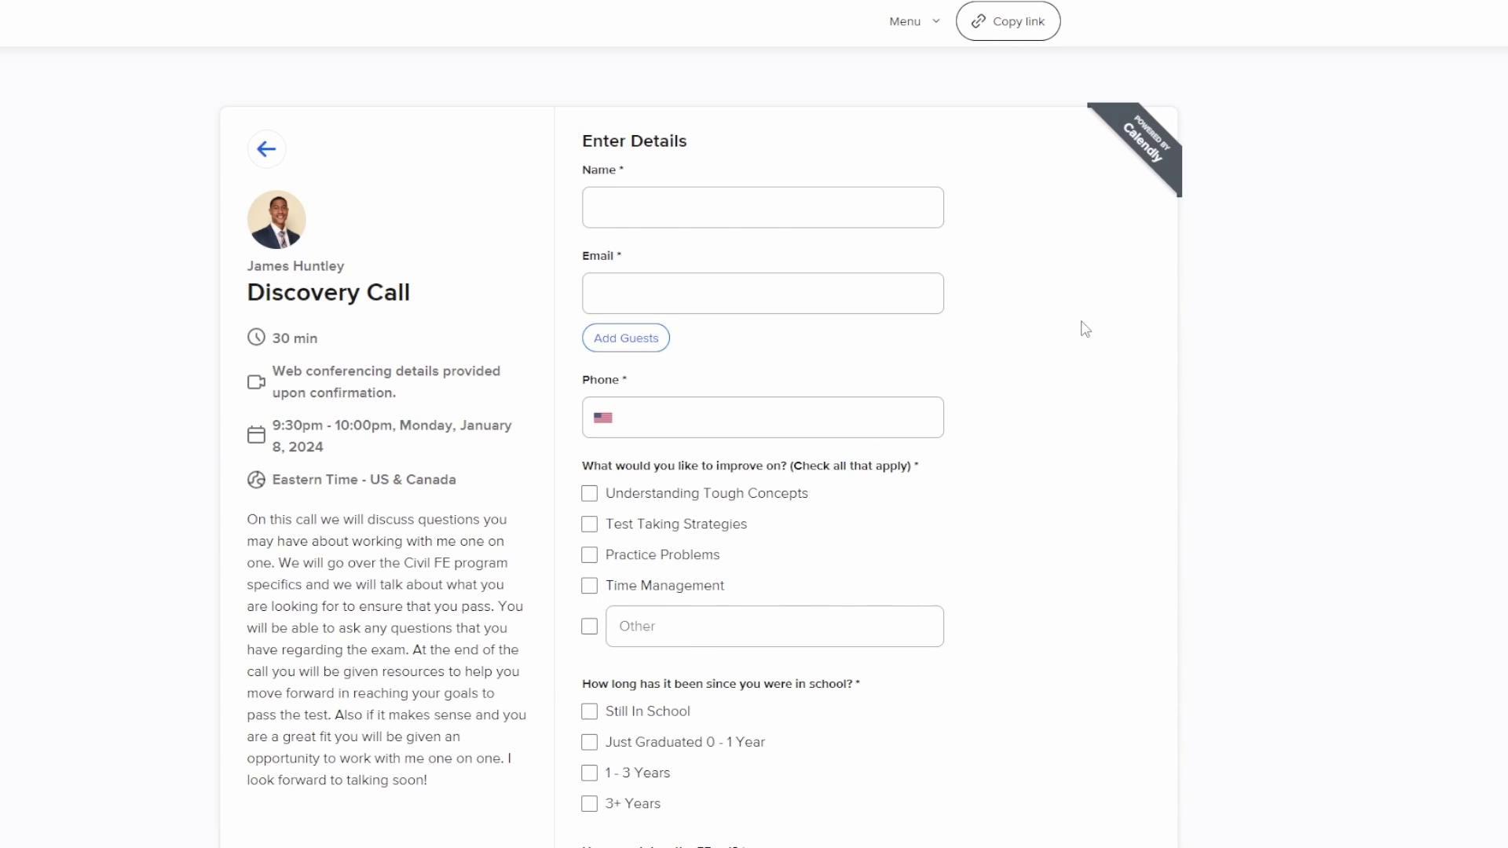
{"action": "left_click", "coordinate": [737, 219]}
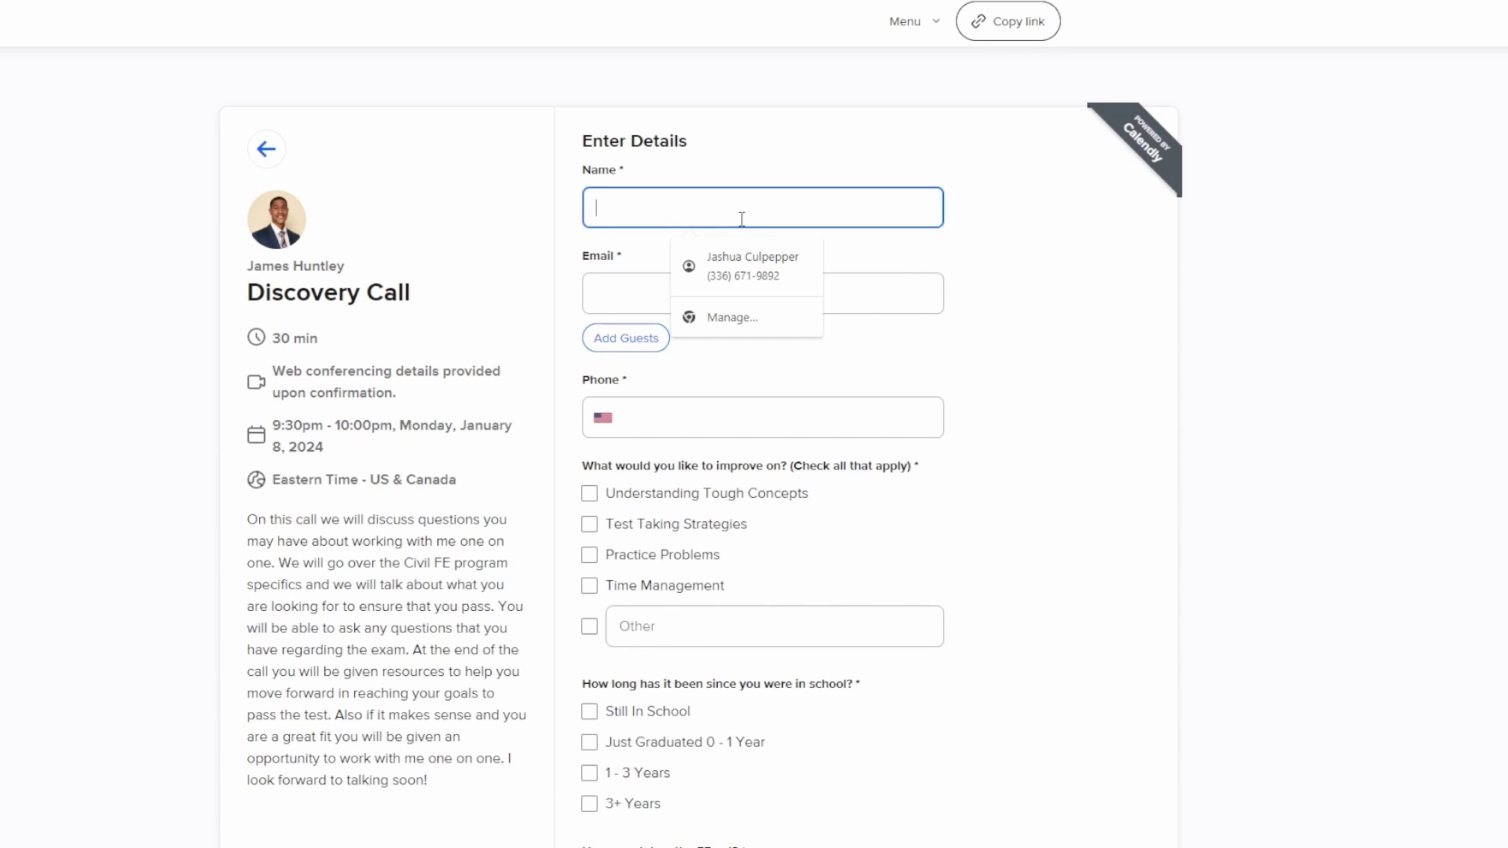